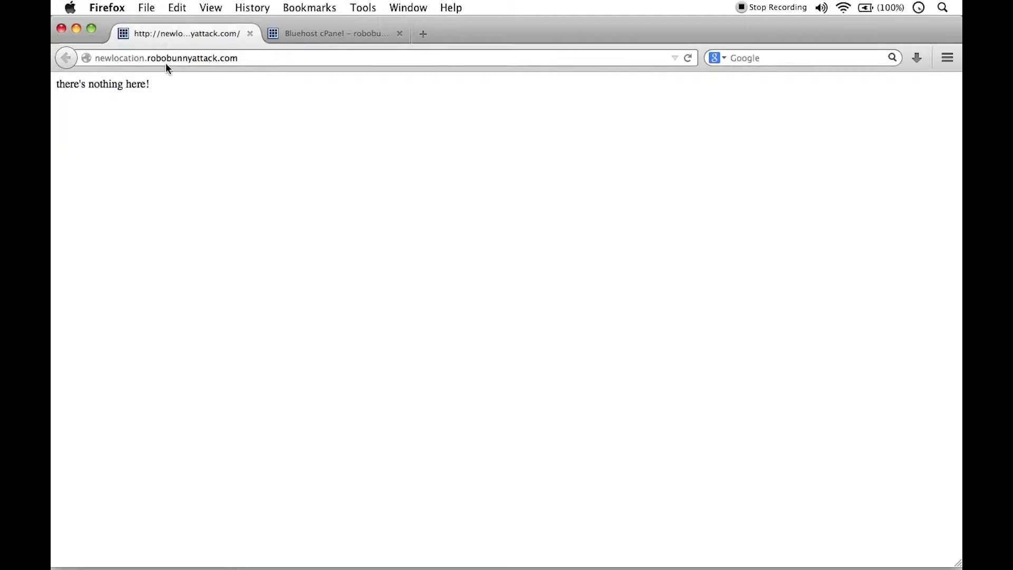
Step: Switch to the Bluehost cPanel page and look through its sections from Mail down to Partners
{"action": "left_click", "coordinate": [337, 40]}
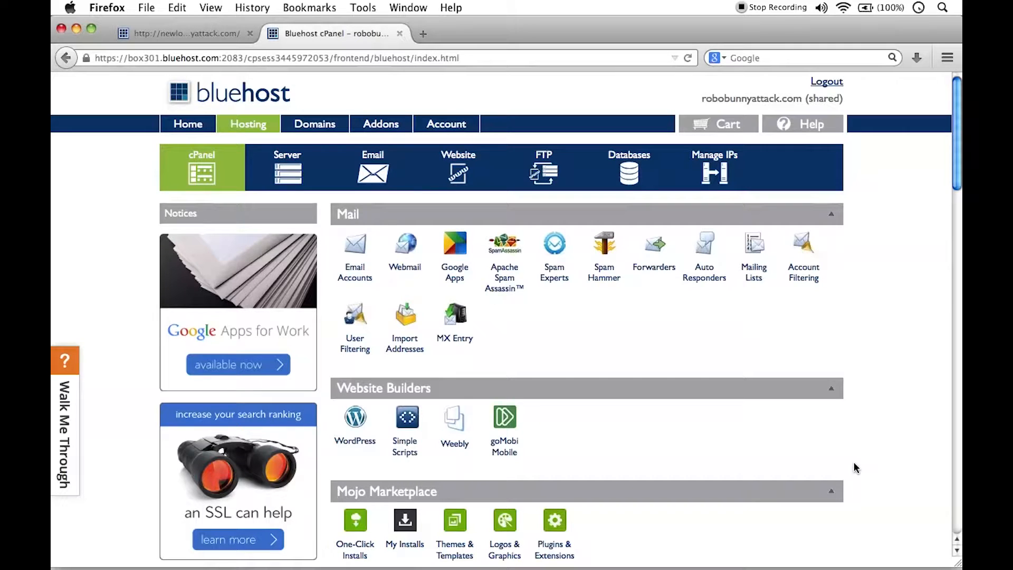
{"action": "scroll", "coordinate": [856, 468], "scroll_direction": "down", "scroll_amount": 15}
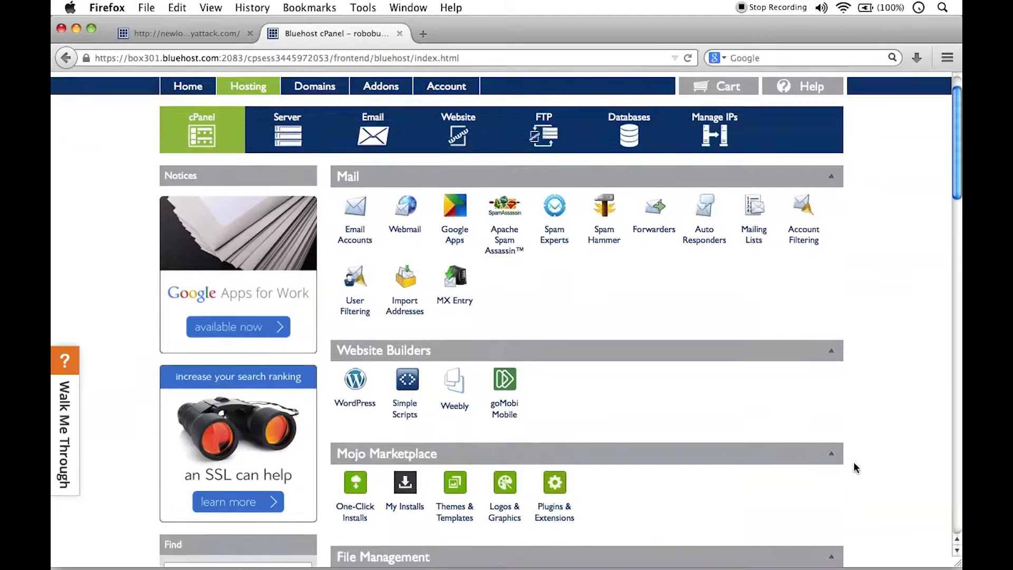
{"action": "scroll", "coordinate": [856, 468], "scroll_direction": "down", "scroll_amount": 15}
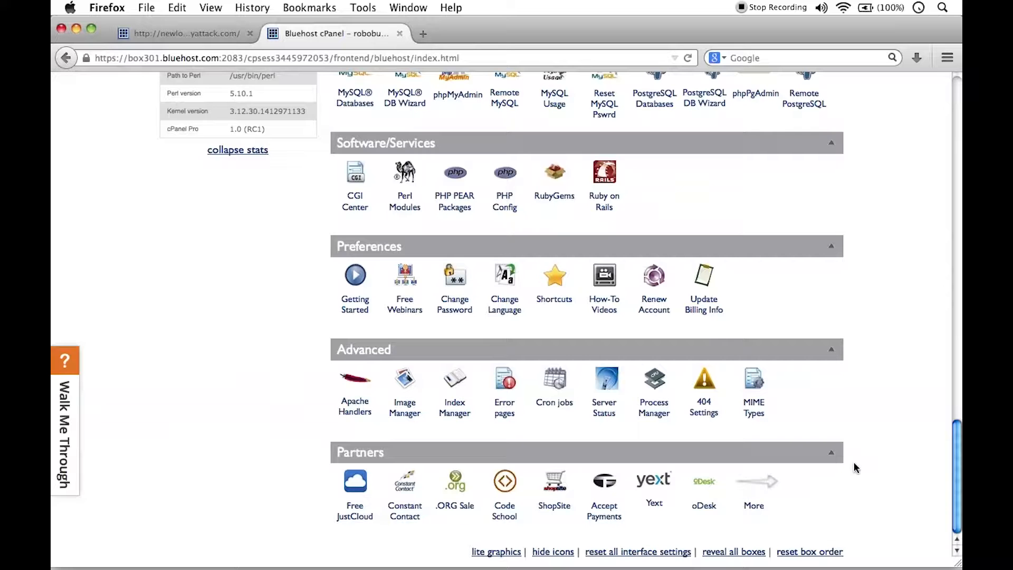
{"action": "scroll", "coordinate": [856, 466], "scroll_direction": "up", "scroll_amount": 20}
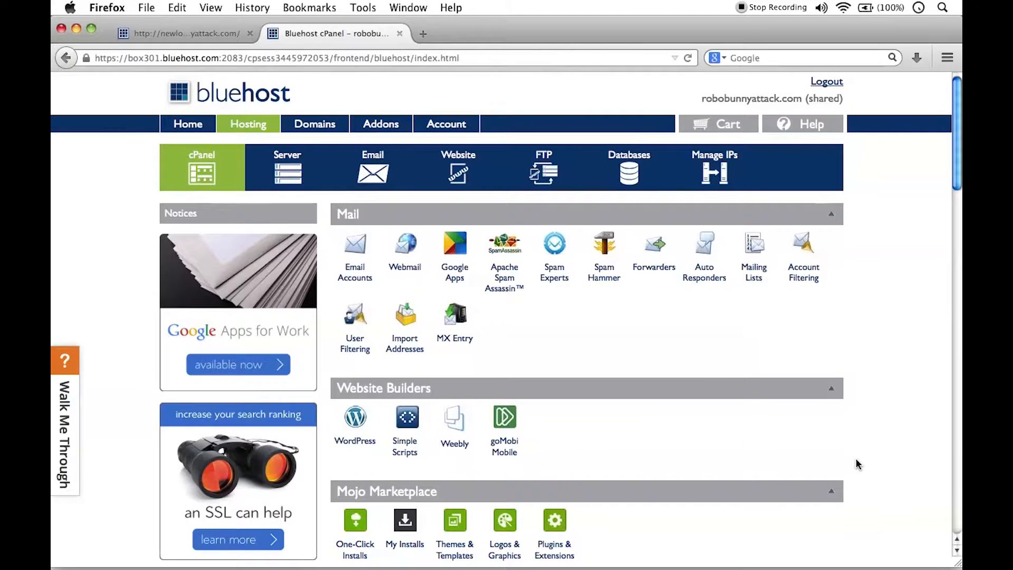
{"action": "scroll", "coordinate": [856, 464], "scroll_direction": "down", "scroll_amount": 8}
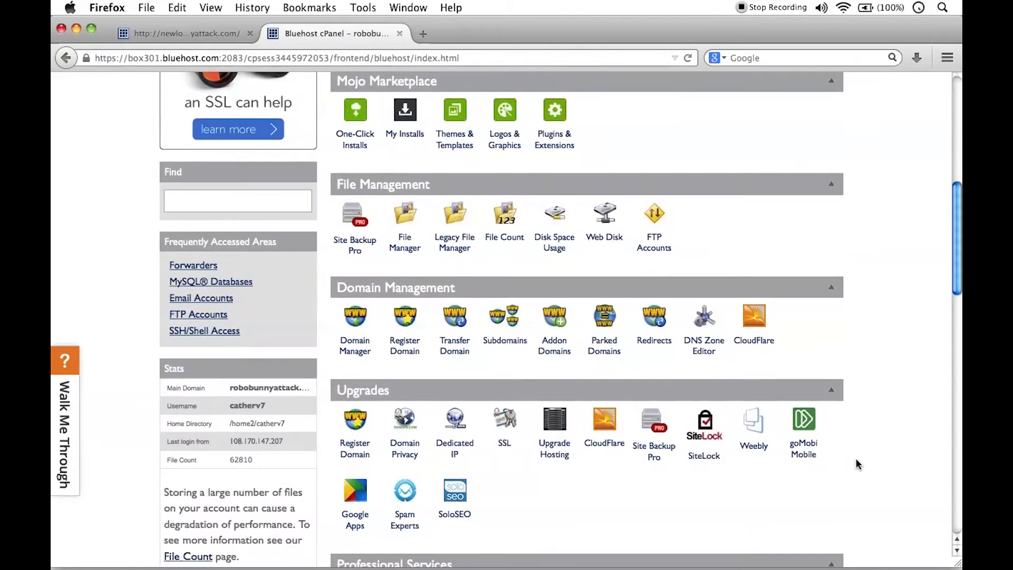
{"action": "scroll", "coordinate": [856, 465], "scroll_direction": "down", "scroll_amount": 8}
{"action": "scroll", "coordinate": [856, 464], "scroll_direction": "down", "scroll_amount": 10}
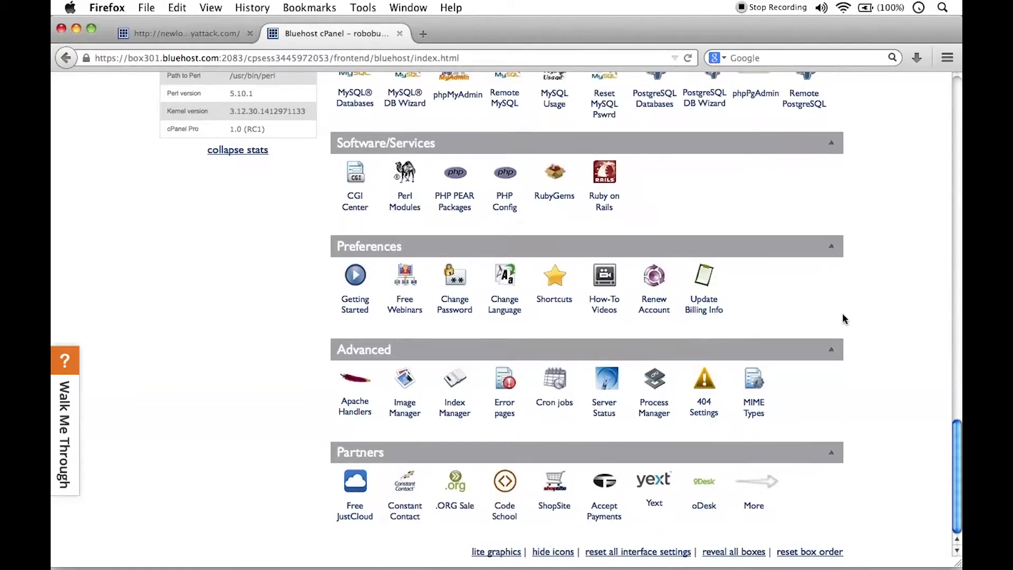
{"action": "scroll", "coordinate": [882, 384], "scroll_direction": "up", "scroll_amount": 6}
{"action": "scroll", "coordinate": [882, 385], "scroll_direction": "up", "scroll_amount": 10}
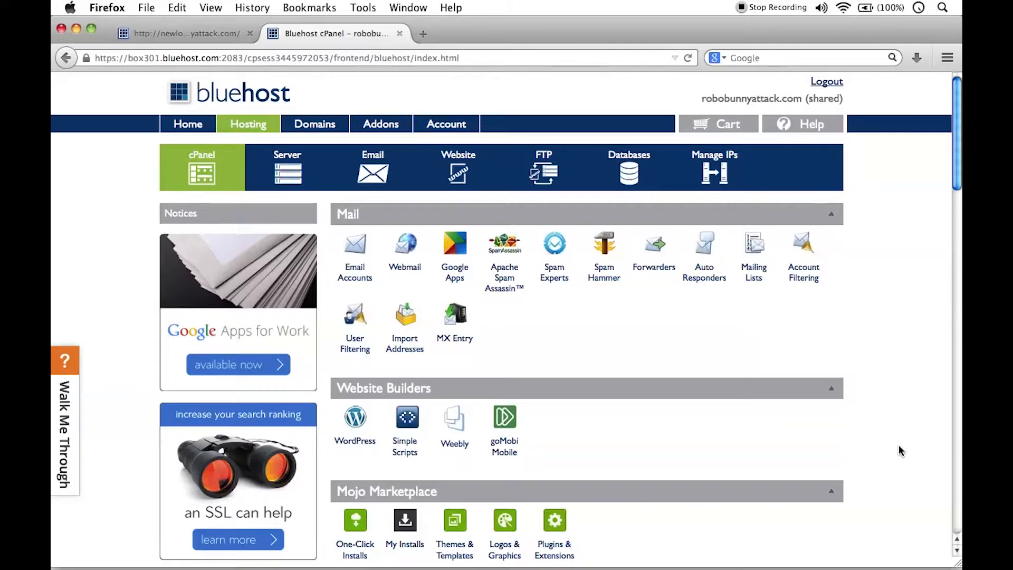
Step: Open the MySQL Databases page from the cPanel's Database Tools section
{"action": "scroll", "coordinate": [902, 336], "scroll_direction": "down", "scroll_amount": 15}
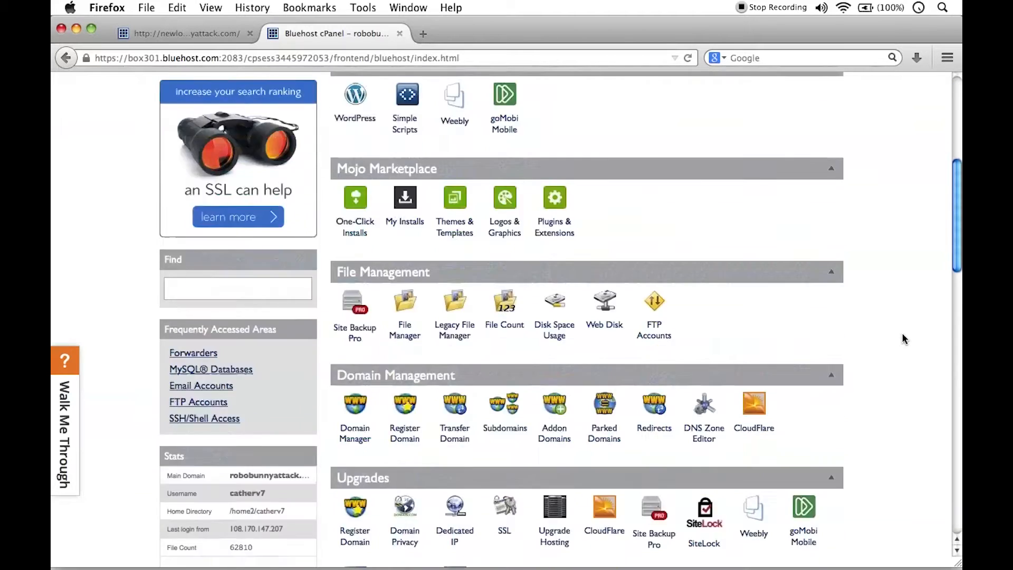
{"action": "scroll", "coordinate": [903, 338], "scroll_direction": "down", "scroll_amount": 3}
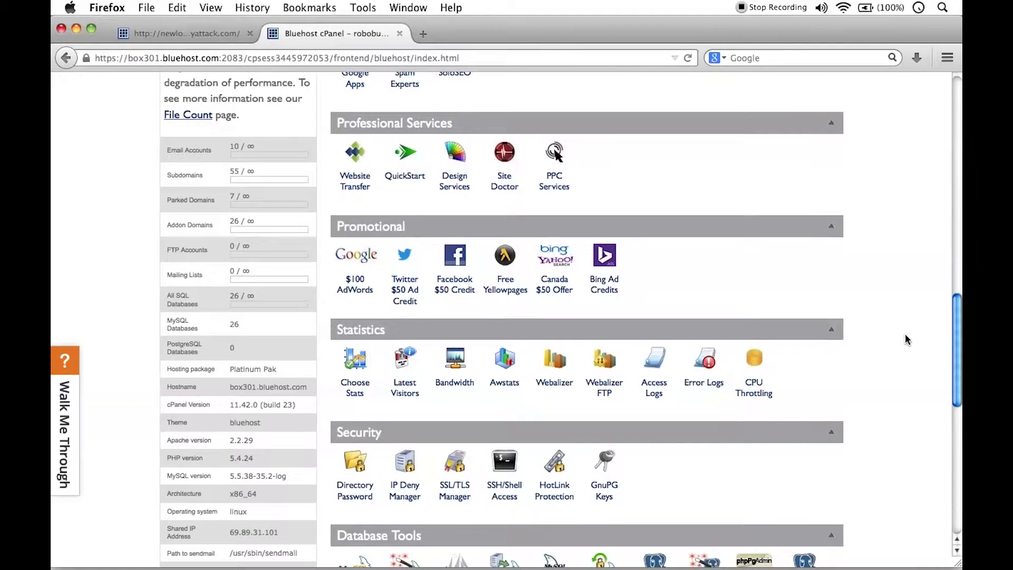
{"action": "scroll", "coordinate": [906, 340], "scroll_direction": "down", "scroll_amount": 3}
{"action": "scroll", "coordinate": [906, 340], "scroll_direction": "down", "scroll_amount": 4}
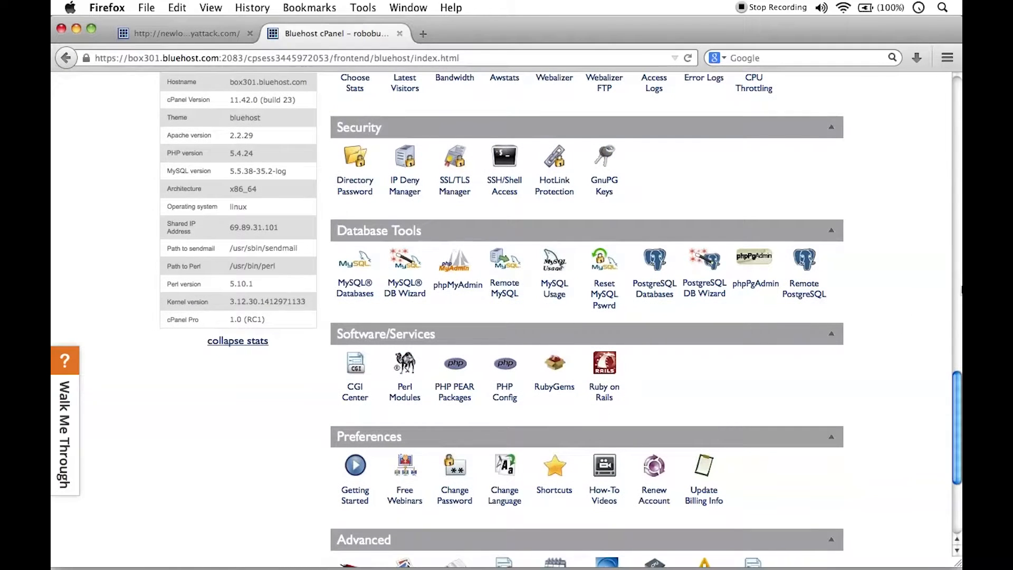
{"action": "left_click", "coordinate": [366, 298]}
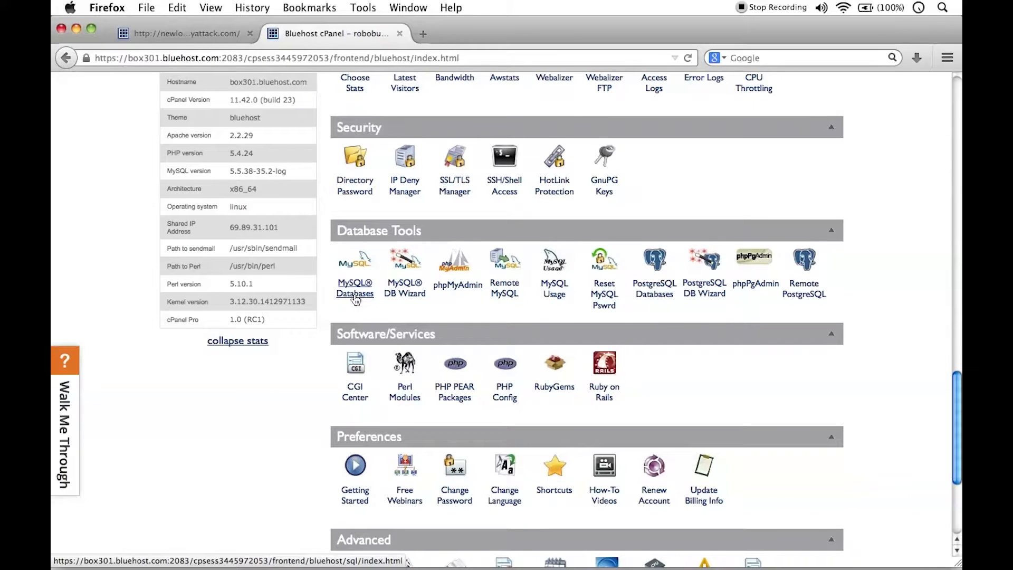
{"action": "left_click", "coordinate": [356, 296]}
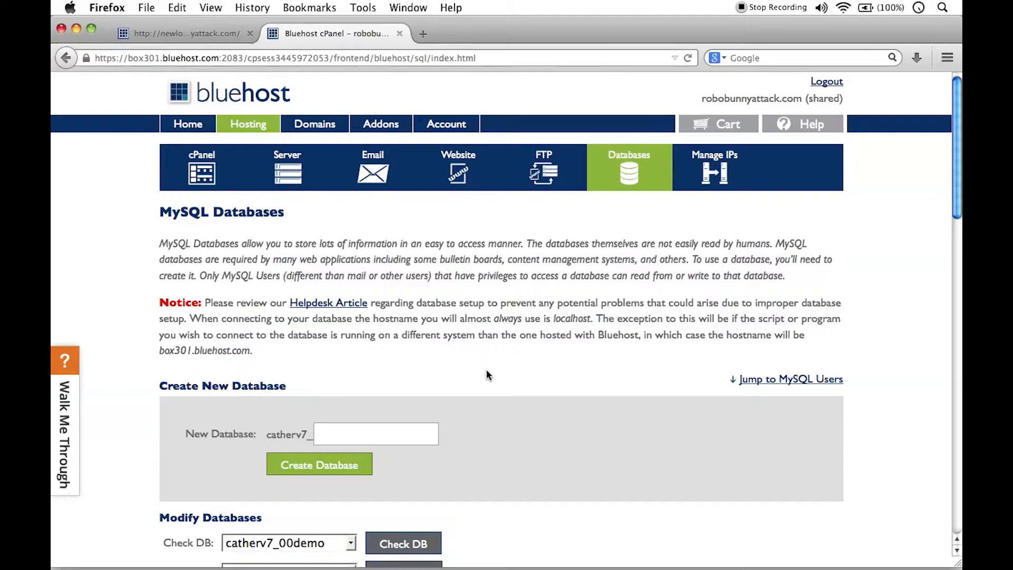
Step: Enter newm6 as the username for the new MySQL user
{"action": "scroll", "coordinate": [486, 369], "scroll_direction": "down", "scroll_amount": 20}
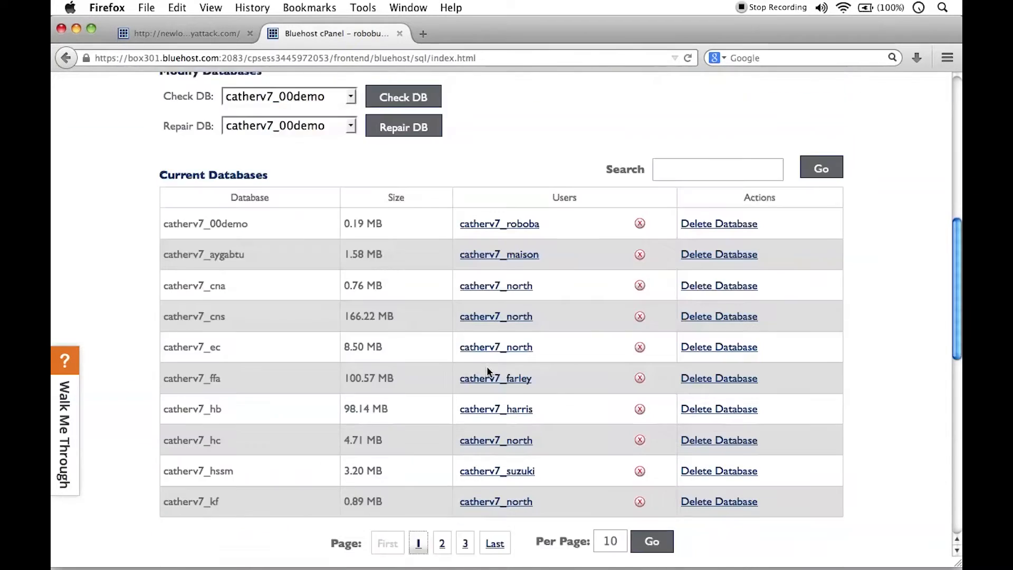
{"action": "scroll", "coordinate": [487, 368], "scroll_direction": "down", "scroll_amount": 2}
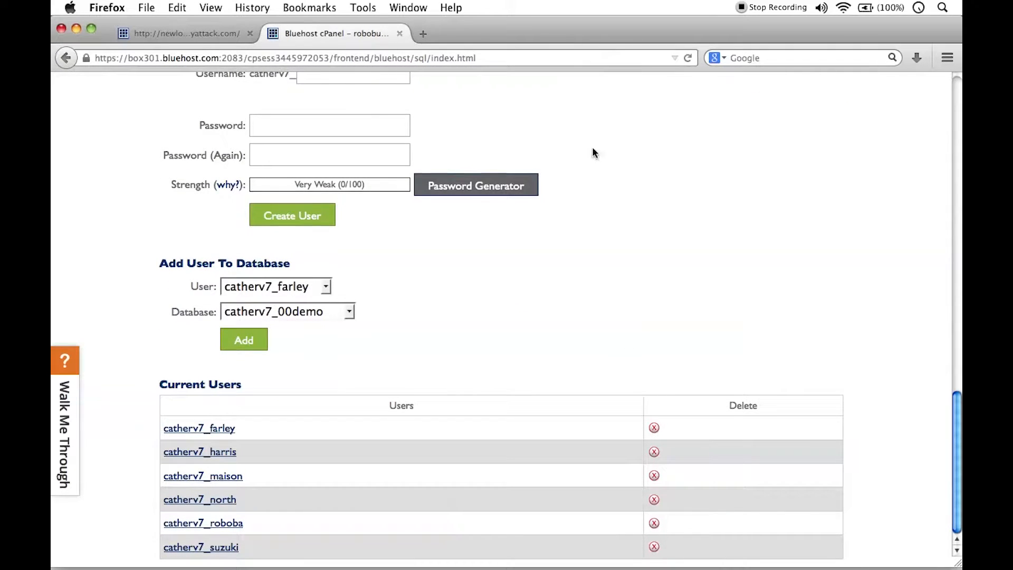
{"action": "scroll", "coordinate": [698, 412], "scroll_direction": "up", "scroll_amount": 5}
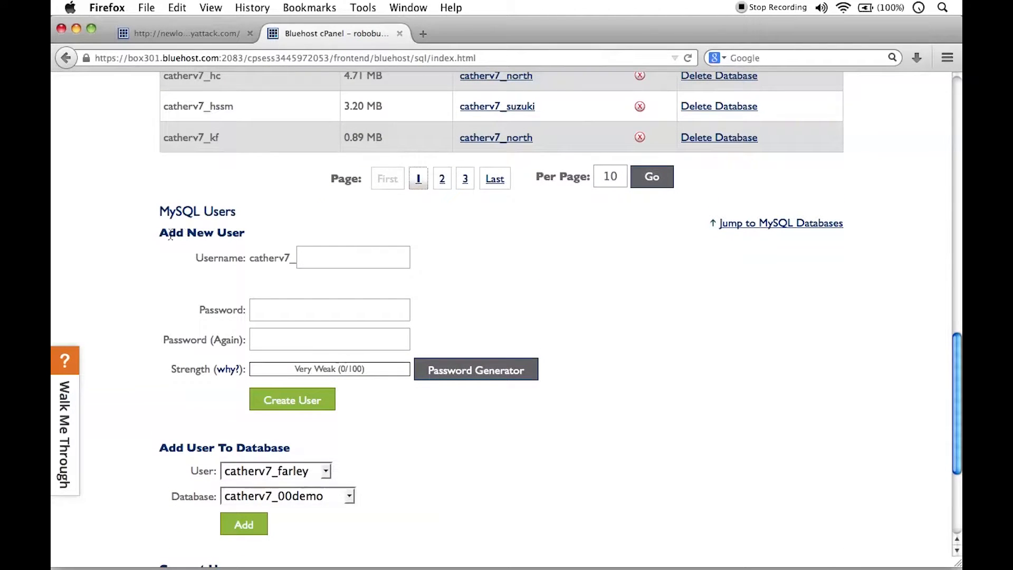
{"action": "left_click", "coordinate": [334, 264]}
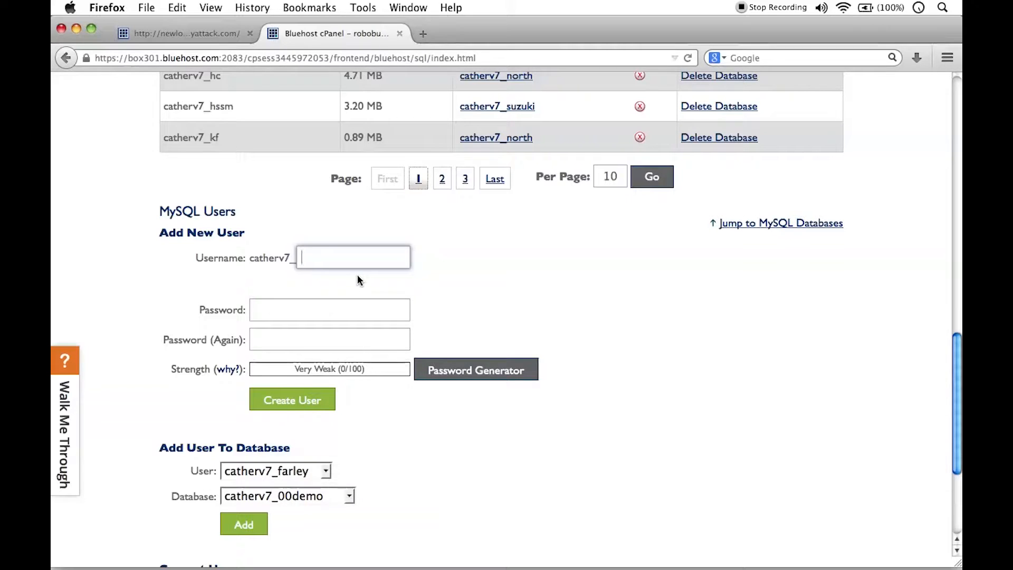
{"action": "type", "text": "newm6"}
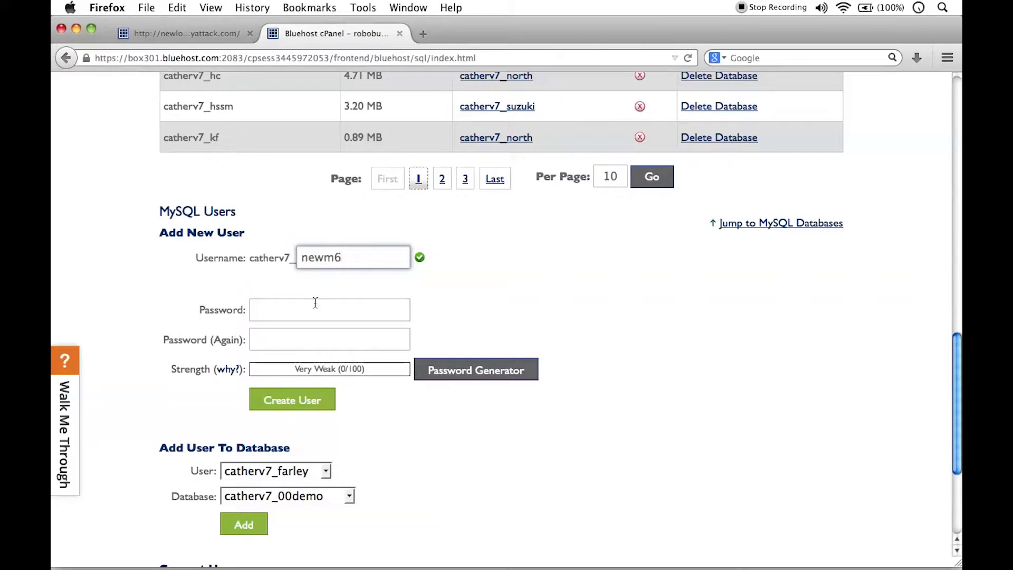
Step: Open strongpasswordgenerator.com separately, keeping the unfinished MySQL user form open
{"action": "left_click", "coordinate": [303, 311]}
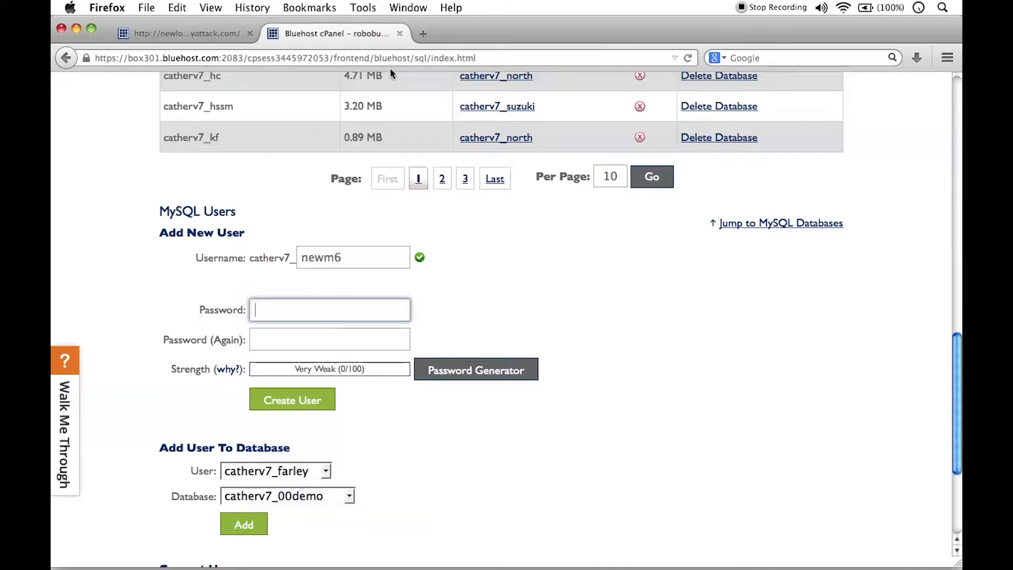
{"action": "left_click", "coordinate": [423, 29]}
{"action": "type", "text": "s"}
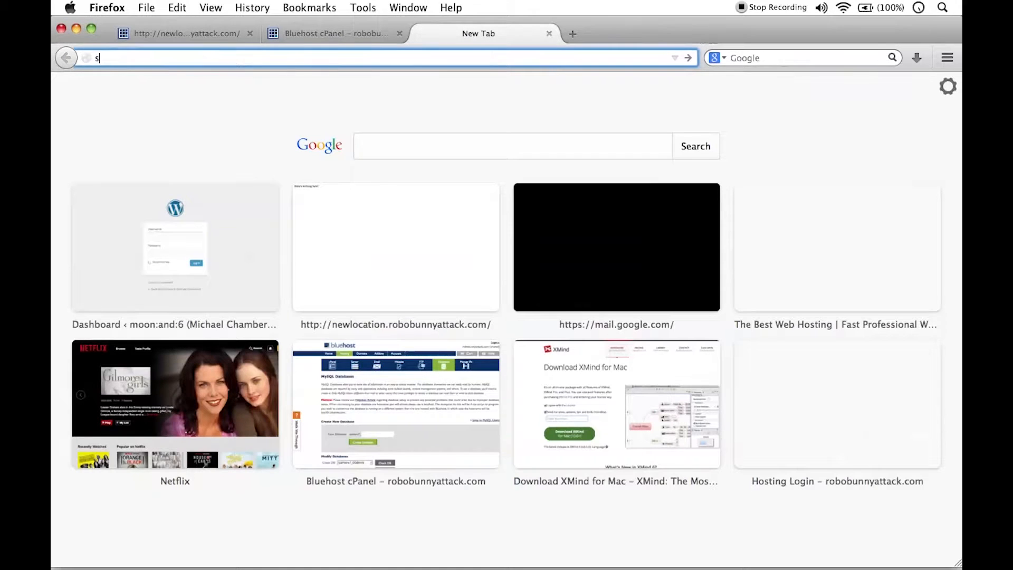
{"action": "type", "text": "trongpassword"}
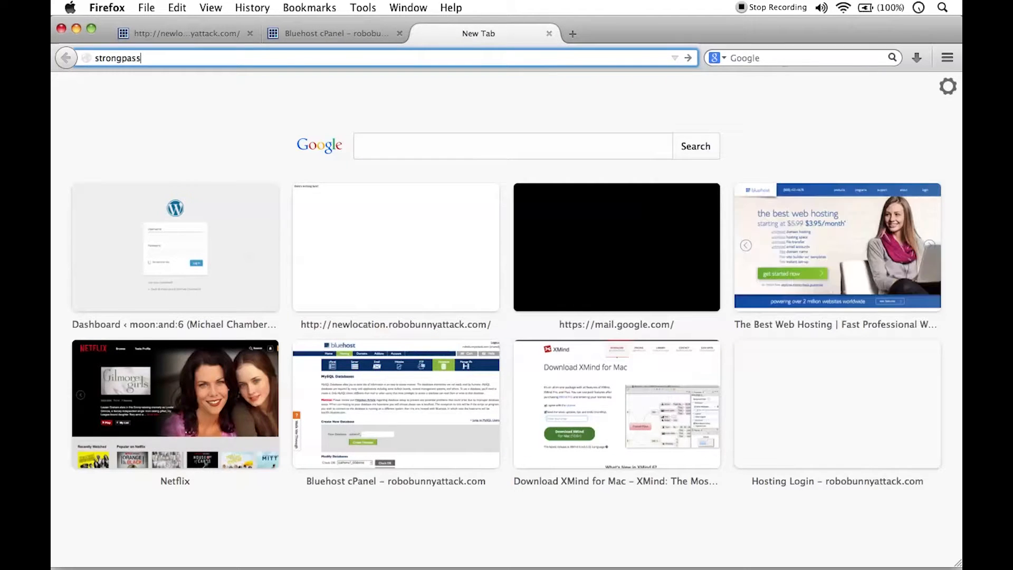
{"action": "type", "text": "generator.com"}
{"action": "key", "text": "Return"}
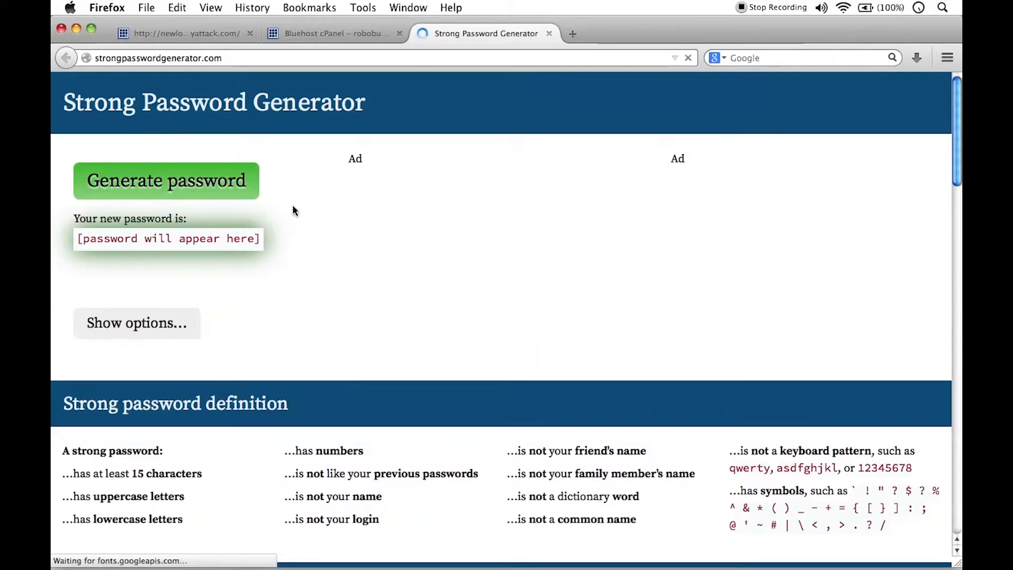
Step: Exclude punctuation in the generator's options, generate a fresh password and copy it
{"action": "left_click", "coordinate": [144, 329]}
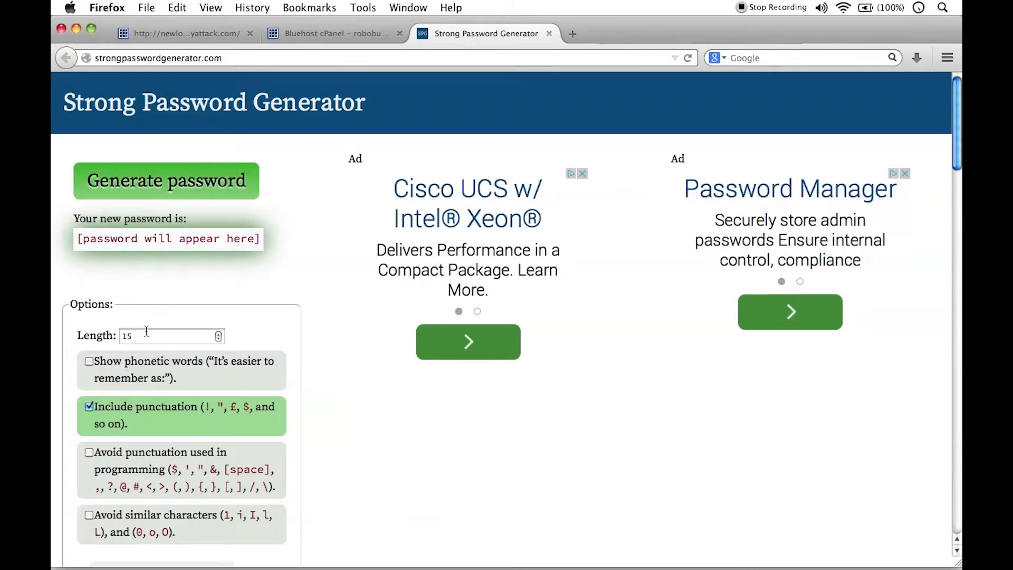
{"action": "left_click", "coordinate": [89, 407]}
{"action": "left_click", "coordinate": [189, 181]}
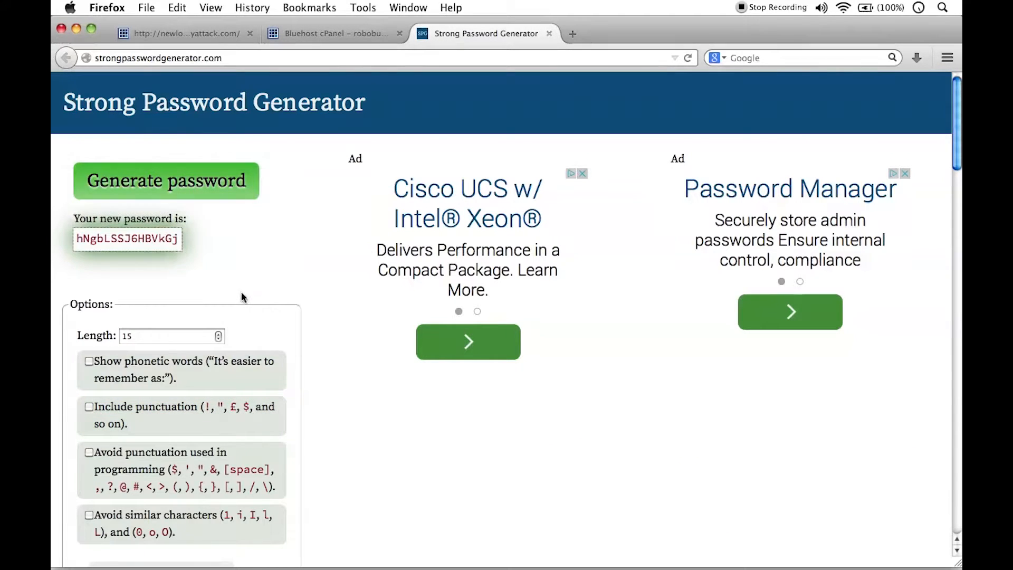
{"action": "left_click", "coordinate": [160, 190]}
{"action": "double_click", "coordinate": [143, 239]}
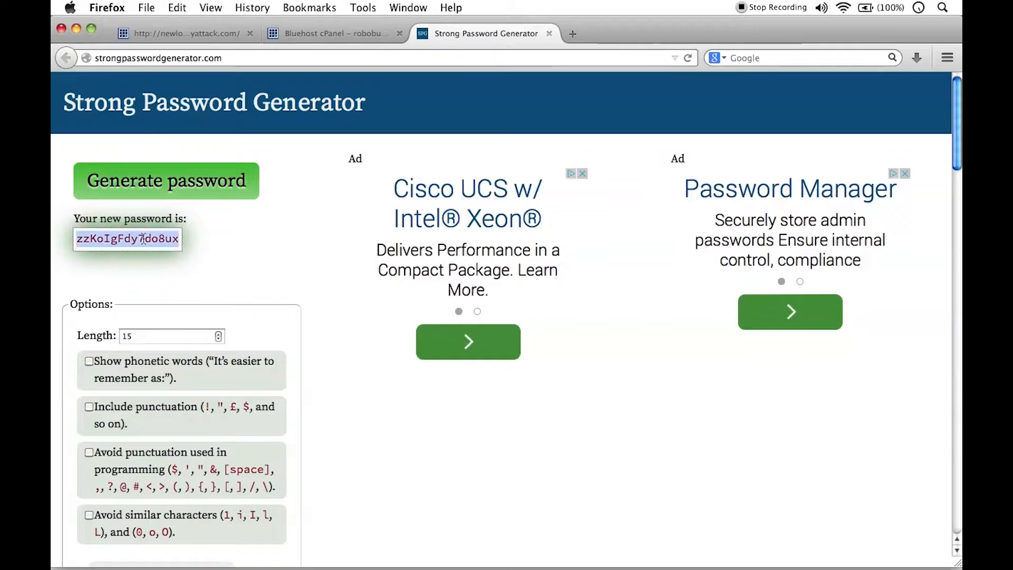
{"action": "right_click", "coordinate": [147, 236]}
{"action": "left_click", "coordinate": [168, 244]}
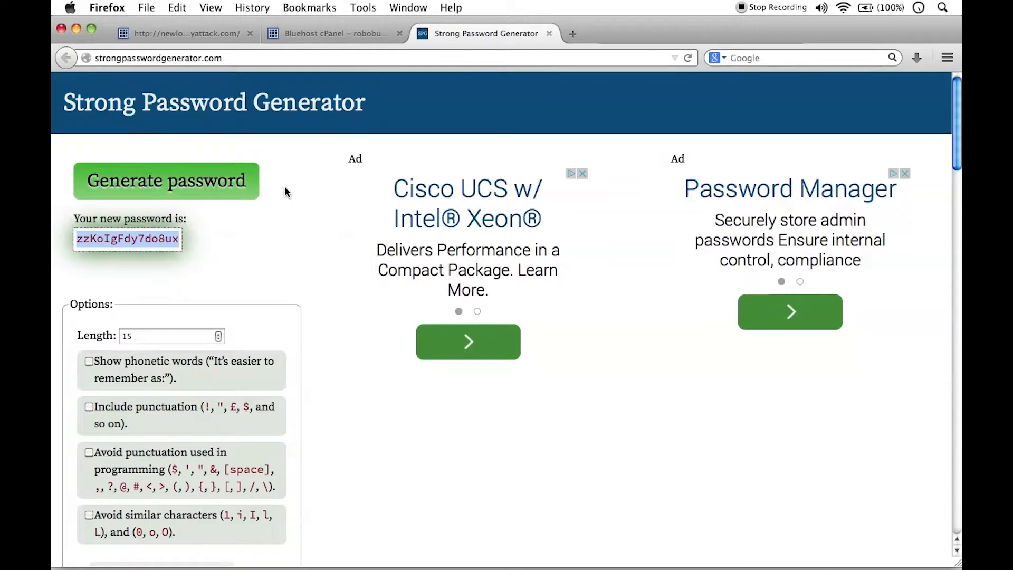
Step: Paste the generated password into both password fields of the new MySQL user form in Bluehost
{"action": "left_click", "coordinate": [332, 33]}
{"action": "right_click", "coordinate": [270, 308]}
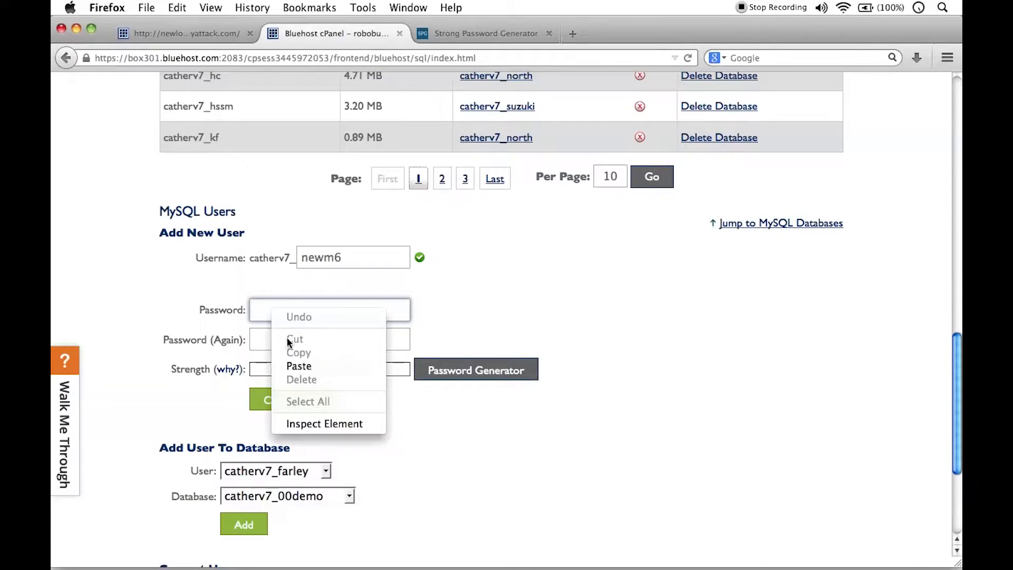
{"action": "left_click", "coordinate": [299, 366]}
{"action": "left_click", "coordinate": [270, 343]}
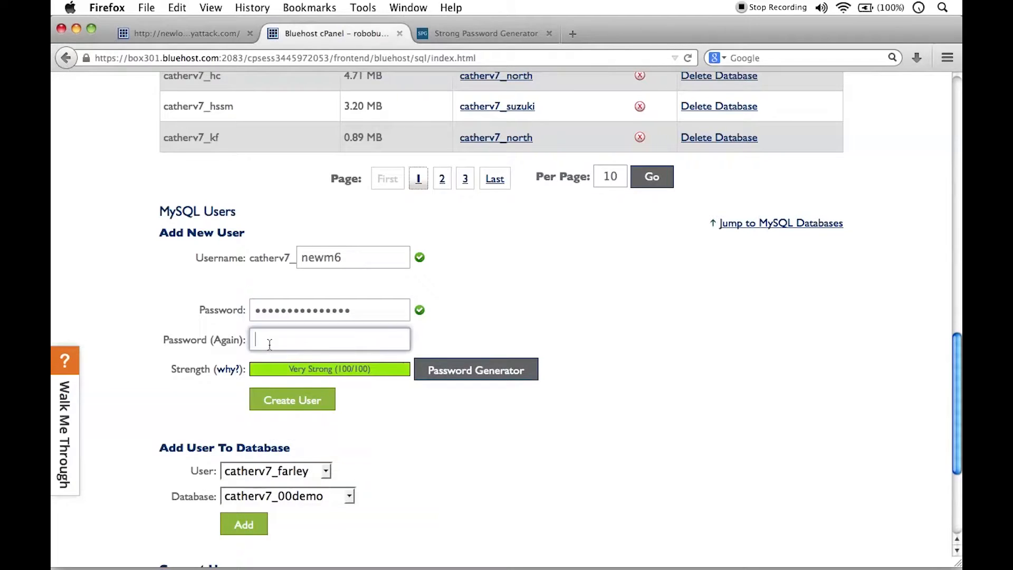
{"action": "right_click", "coordinate": [269, 344]}
{"action": "left_click", "coordinate": [311, 402]}
Step: Switch to TextEdit, paste the generated password into the blank document and insert an empty line above it
{"action": "left_click", "coordinate": [356, 561]}
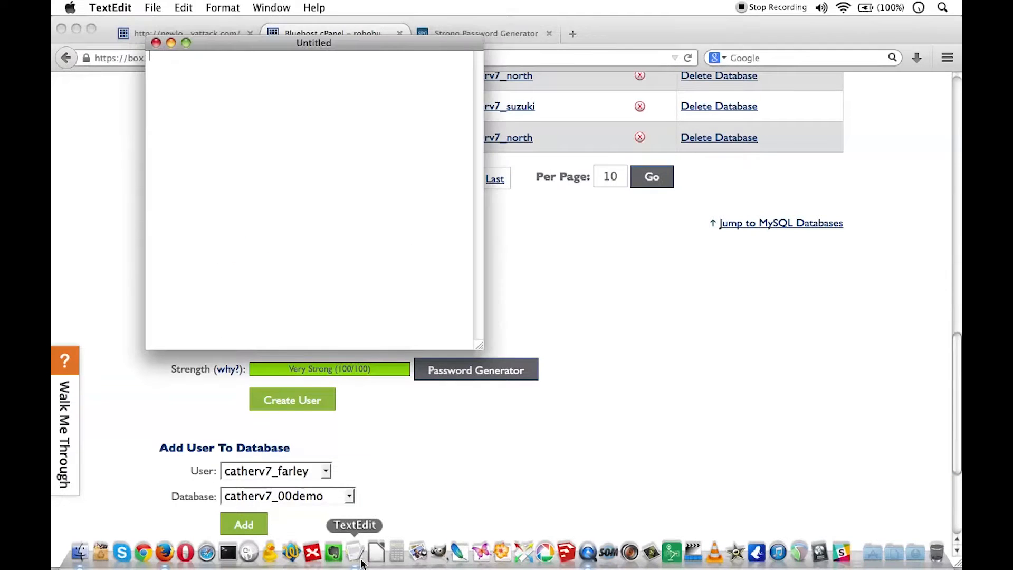
{"action": "key", "text": "super+v"}
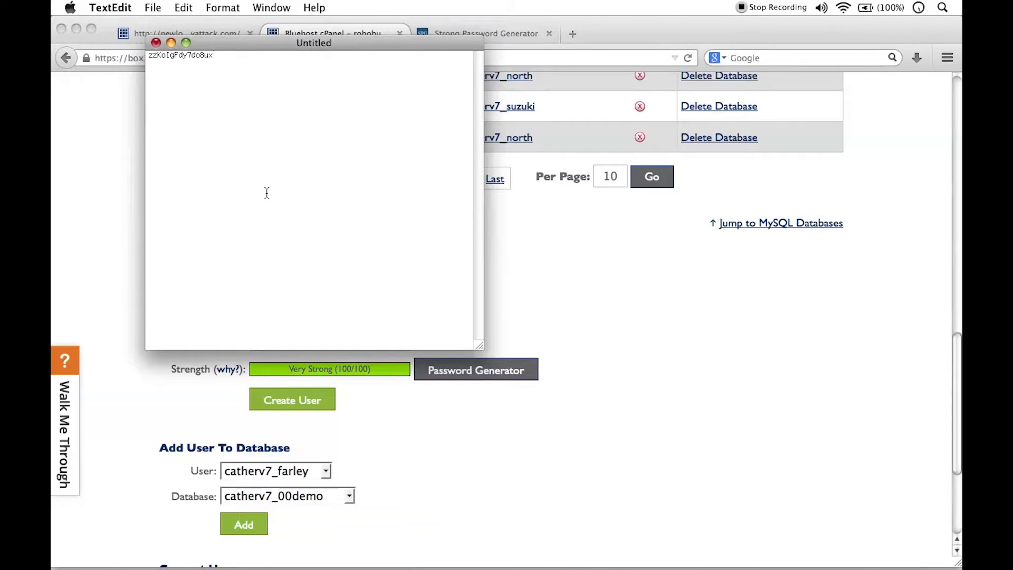
{"action": "key", "text": "Up"}
{"action": "key", "text": "Return"}
{"action": "key", "text": "Return"}
{"action": "key", "text": "Up"}
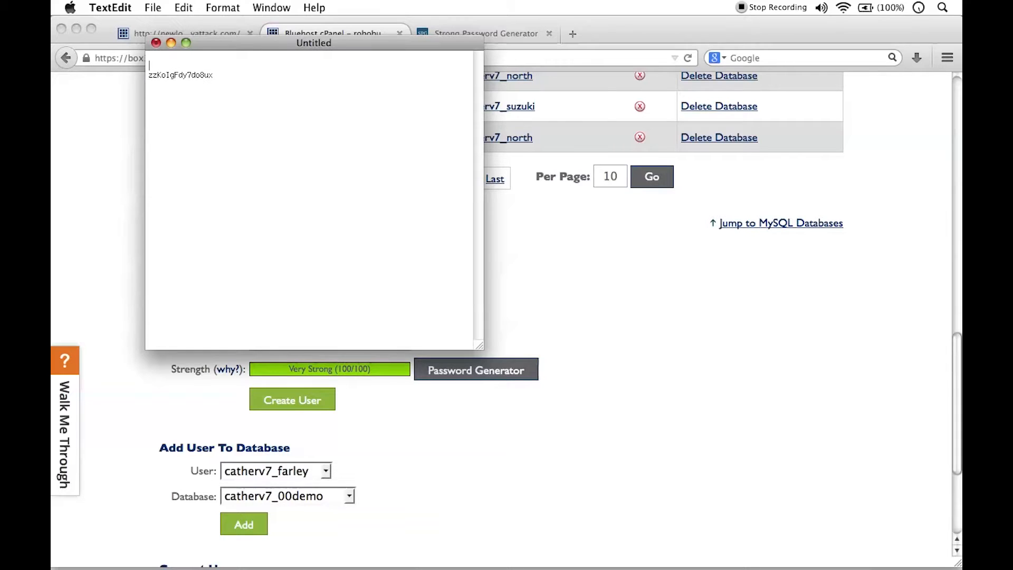
Step: Move the note window clear of the user form and label the saved password "new database password: "
{"action": "left_click_drag", "start_coordinate": [251, 39], "coordinate": [708, 235]}
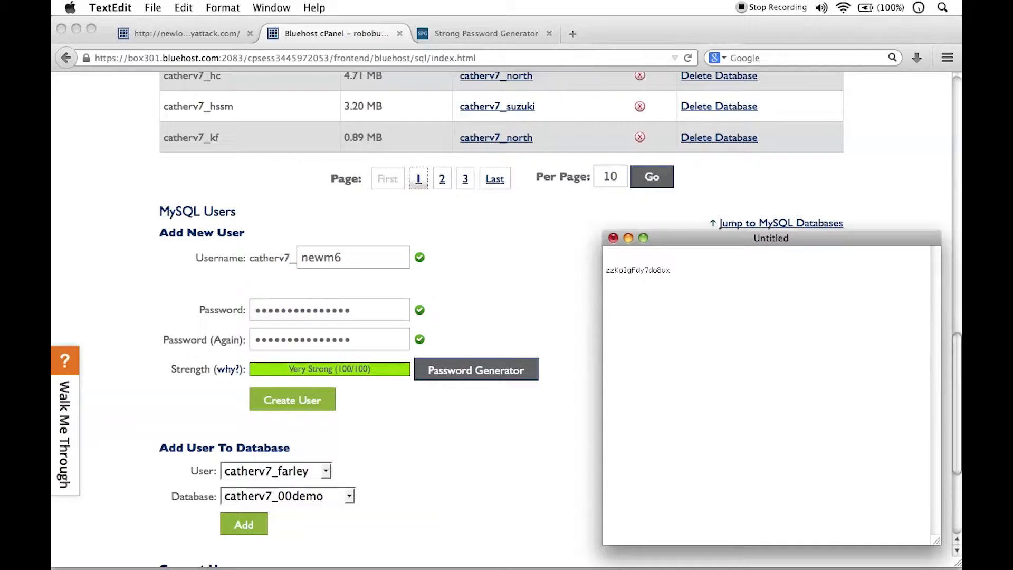
{"action": "type", "text": "new DB"}
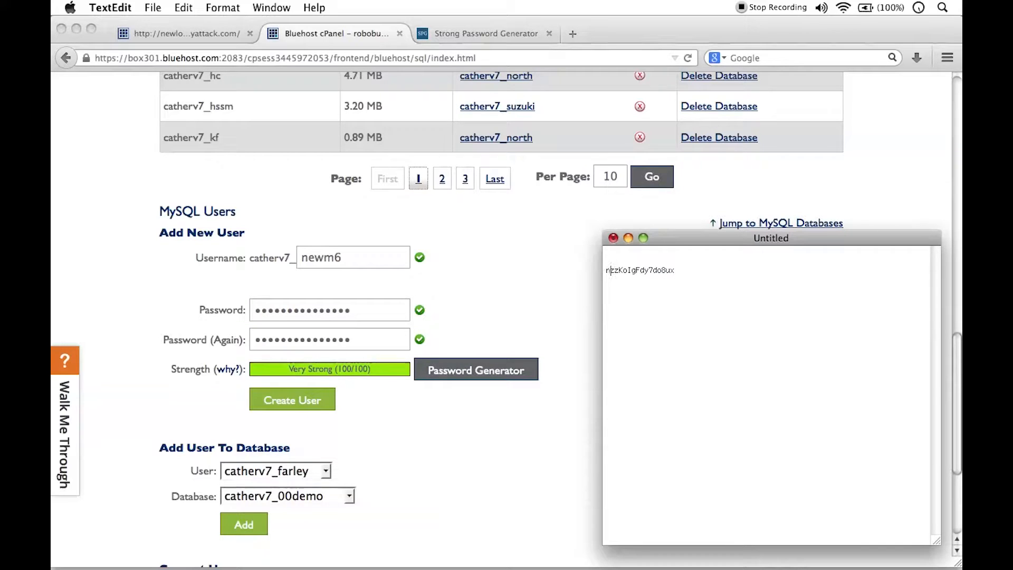
{"action": "key", "text": "BackSpace"}
{"action": "key", "text": "BackSpace"}
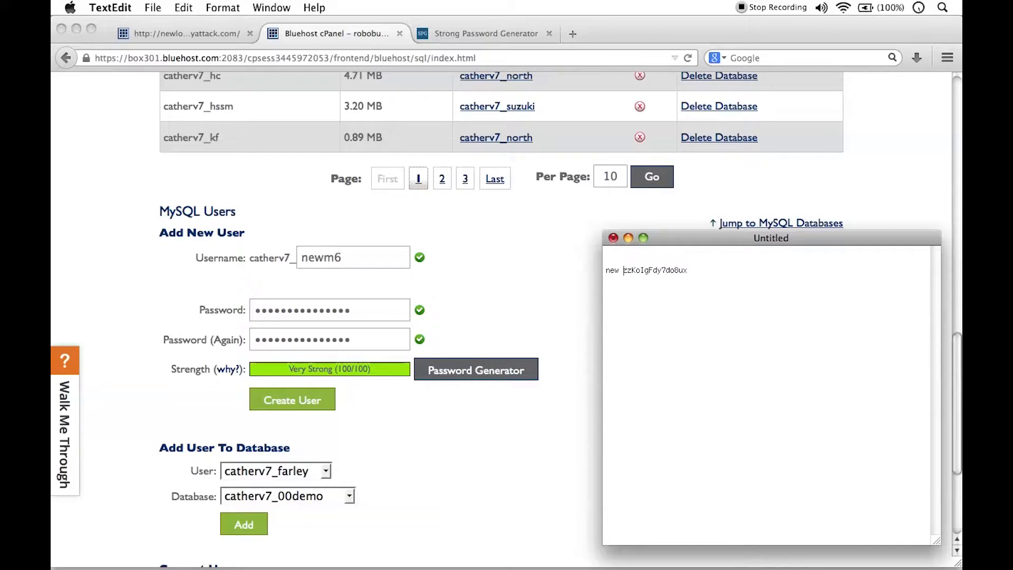
{"action": "type", "text": "data"}
{"action": "type", "text": "base passwo"}
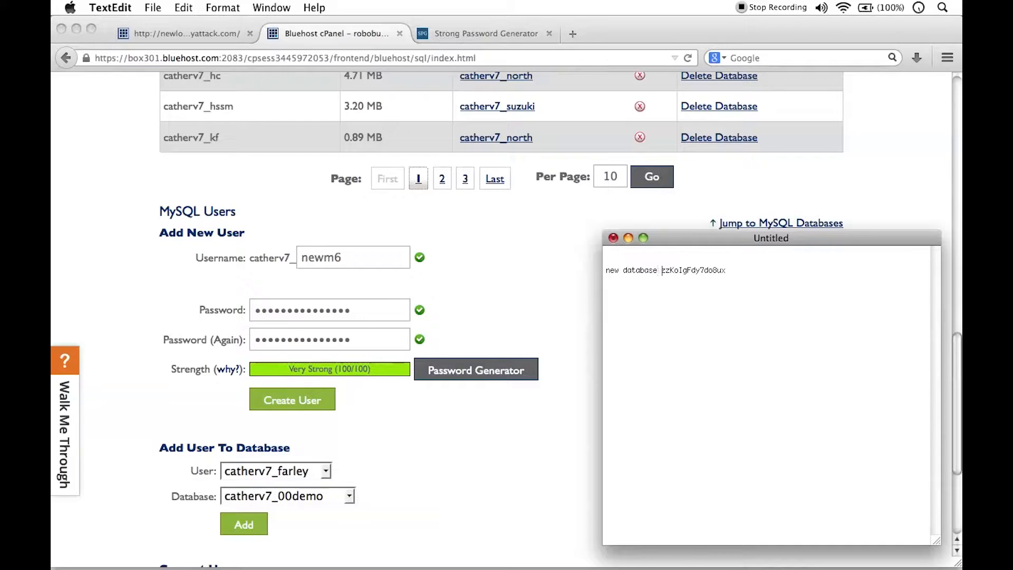
{"action": "type", "text": "rd: "}
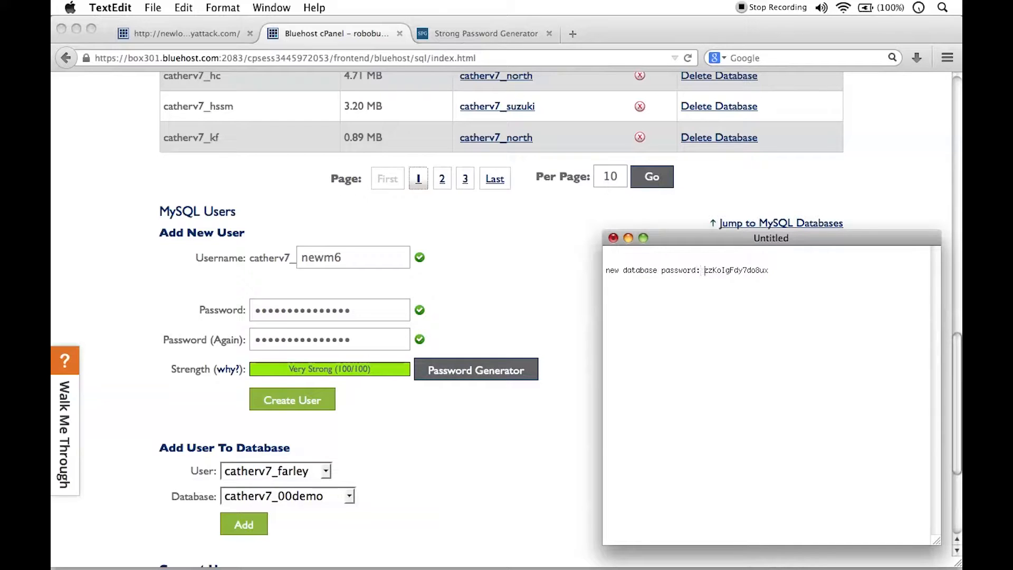
{"action": "type", "text": "new database username:"}
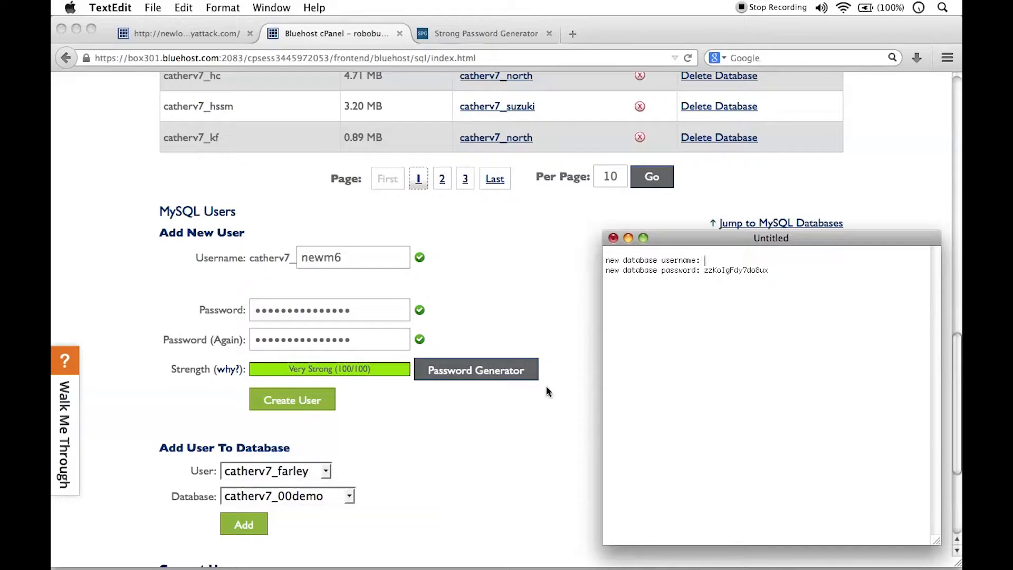
Step: Create the MySQL user newm6 in Firefox and copy its full prefixed username into the TextEdit note after the username label
{"action": "left_click", "coordinate": [477, 269]}
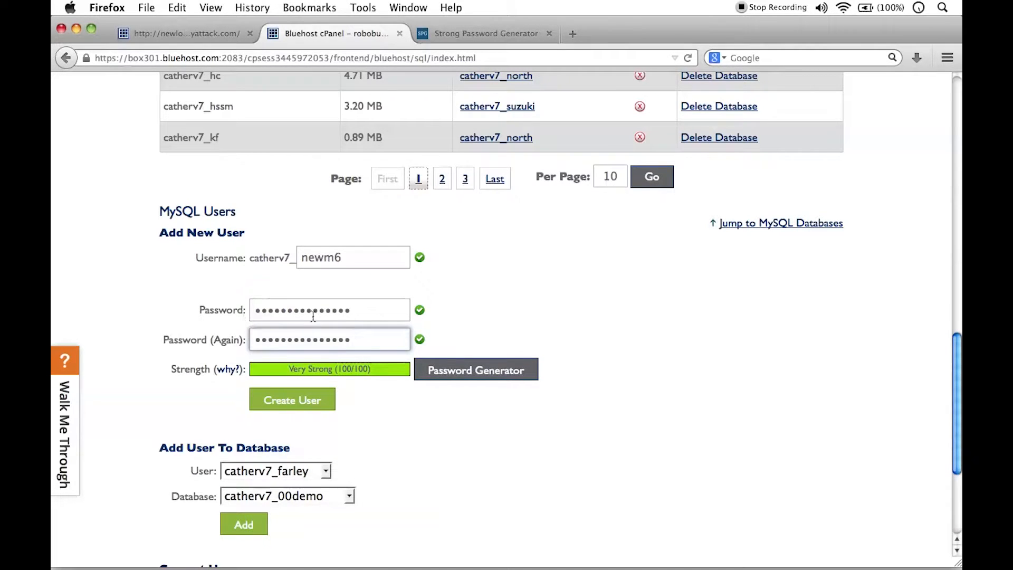
{"action": "left_click", "coordinate": [303, 402]}
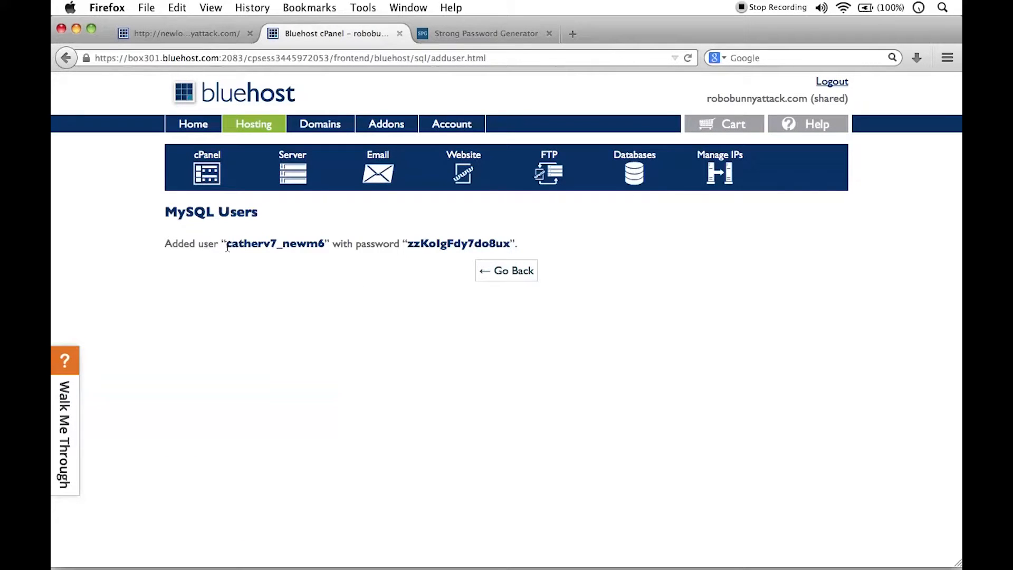
{"action": "left_click_drag", "start_coordinate": [228, 245], "coordinate": [326, 240]}
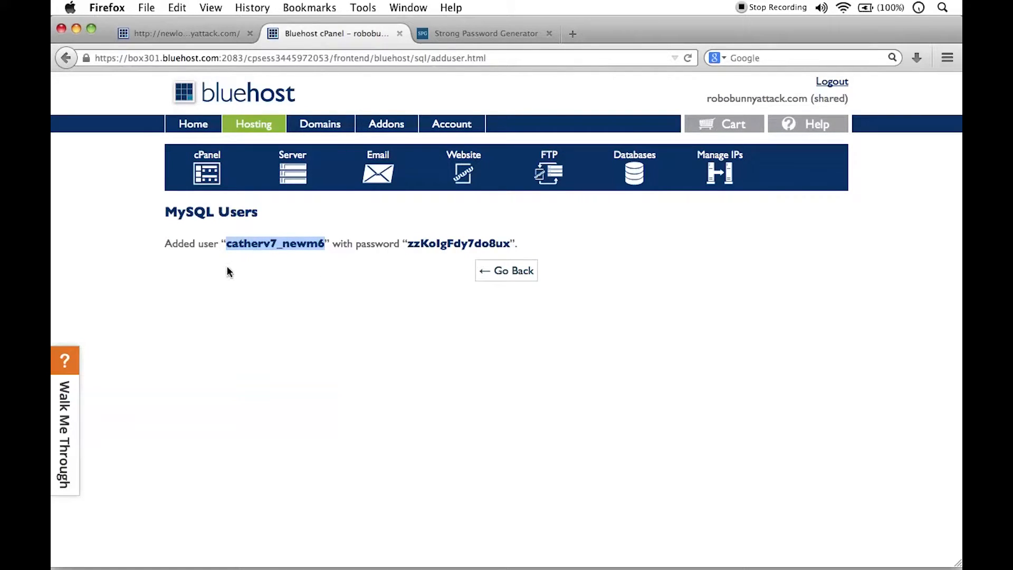
{"action": "key", "text": "super+Tab"}
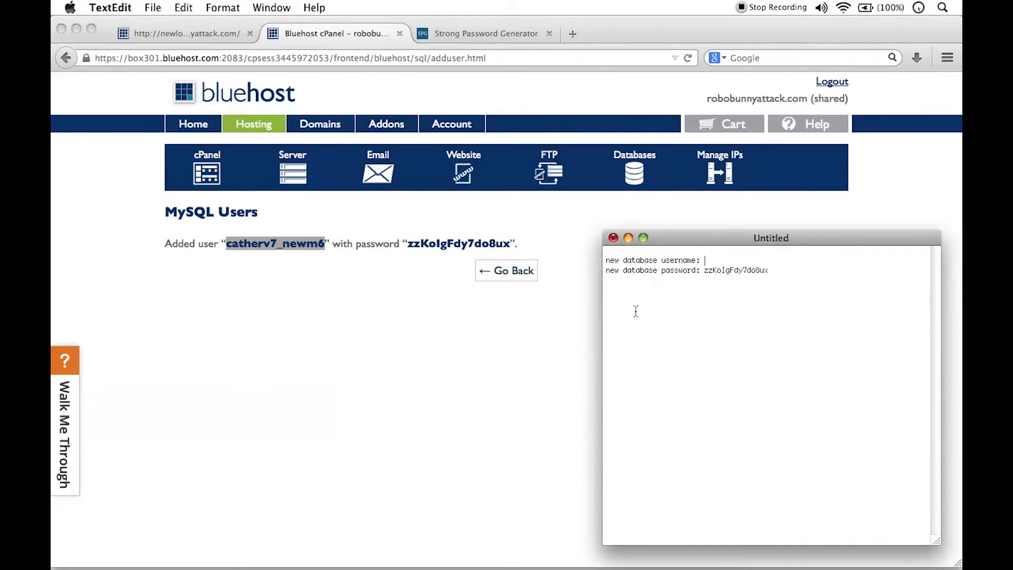
{"action": "key", "text": "super+v"}
{"action": "left_click", "coordinate": [782, 273]}
{"action": "left_click", "coordinate": [659, 253]}
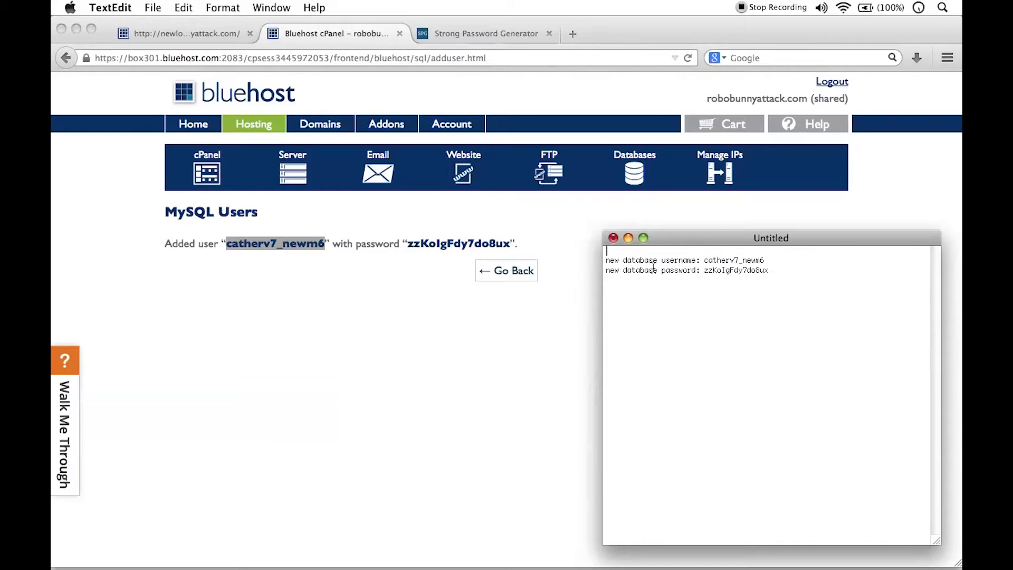
Step: Switch to Firefox, return to the MySQL databases page and create a new database named newm6db
{"action": "left_click", "coordinate": [386, 260]}
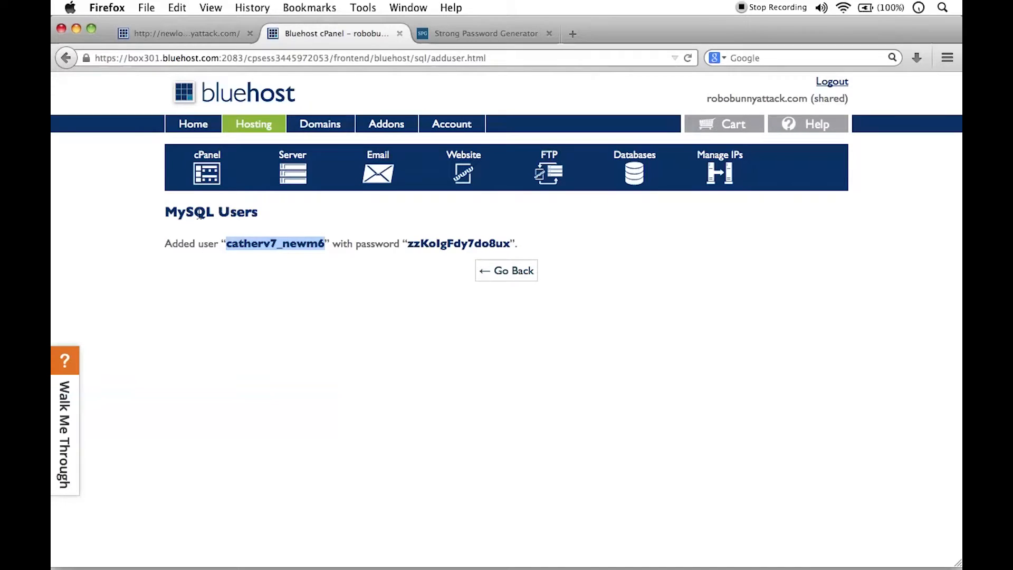
{"action": "left_click", "coordinate": [533, 275]}
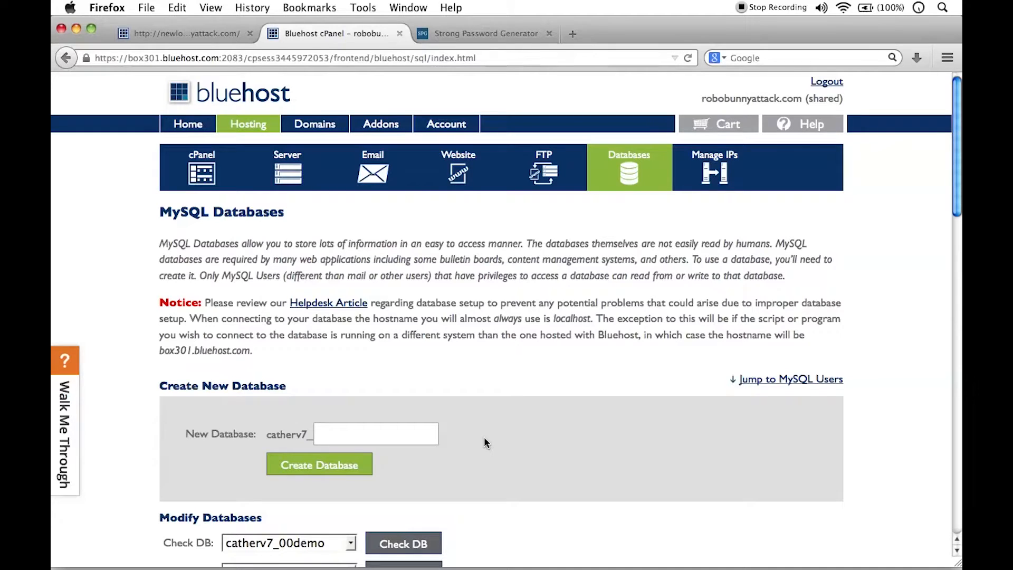
{"action": "scroll", "coordinate": [319, 315], "scroll_direction": "down", "scroll_amount": 3}
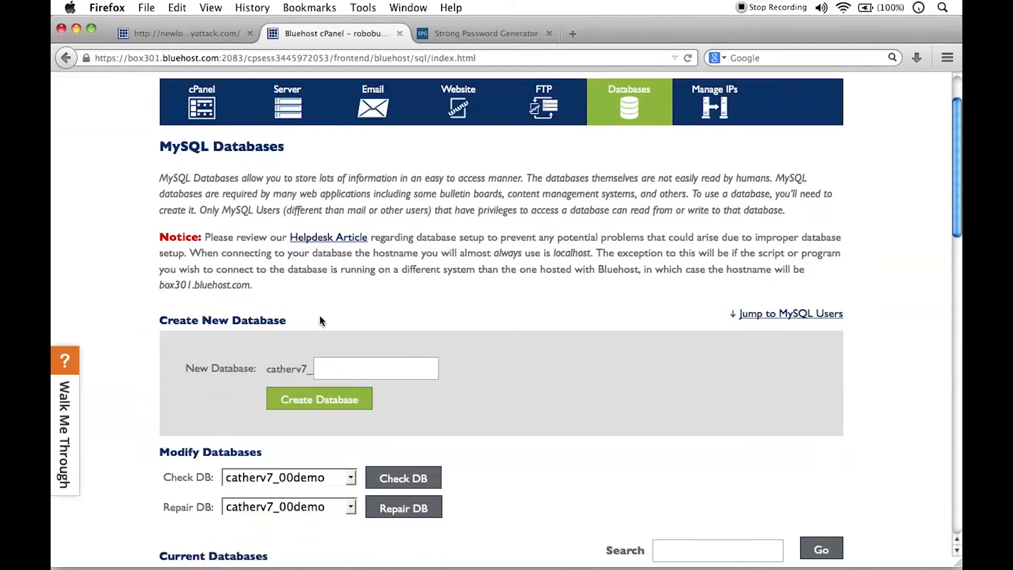
{"action": "scroll", "coordinate": [368, 318], "scroll_direction": "up", "scroll_amount": 3}
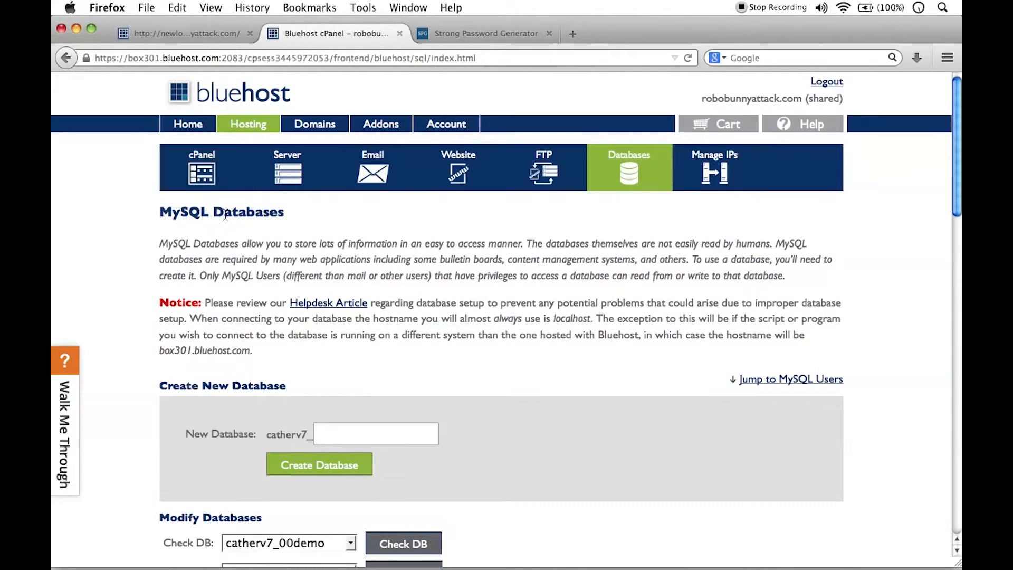
{"action": "left_click", "coordinate": [396, 433]}
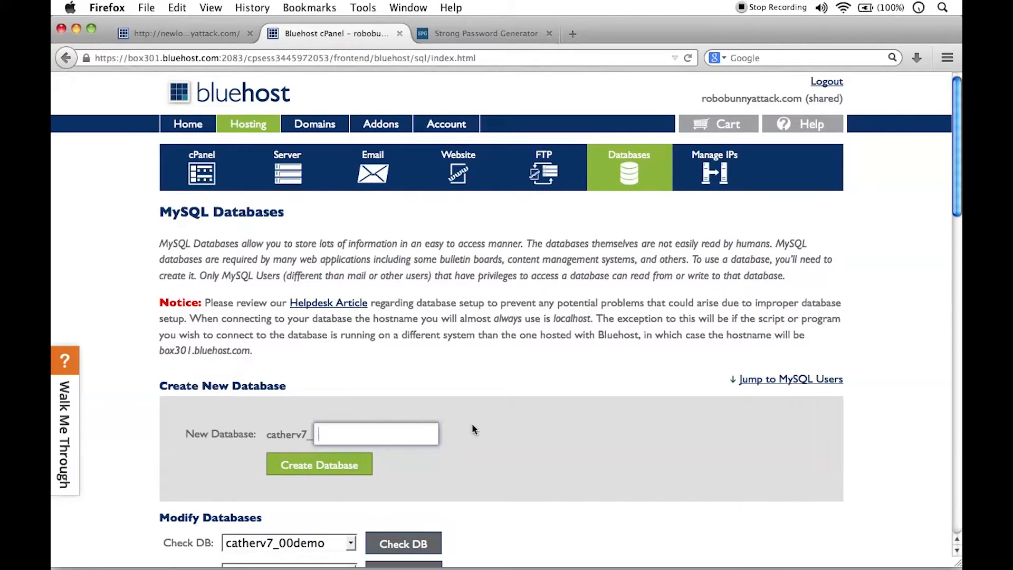
{"action": "type", "text": "ewm6db"}
{"action": "left_click", "coordinate": [348, 465]}
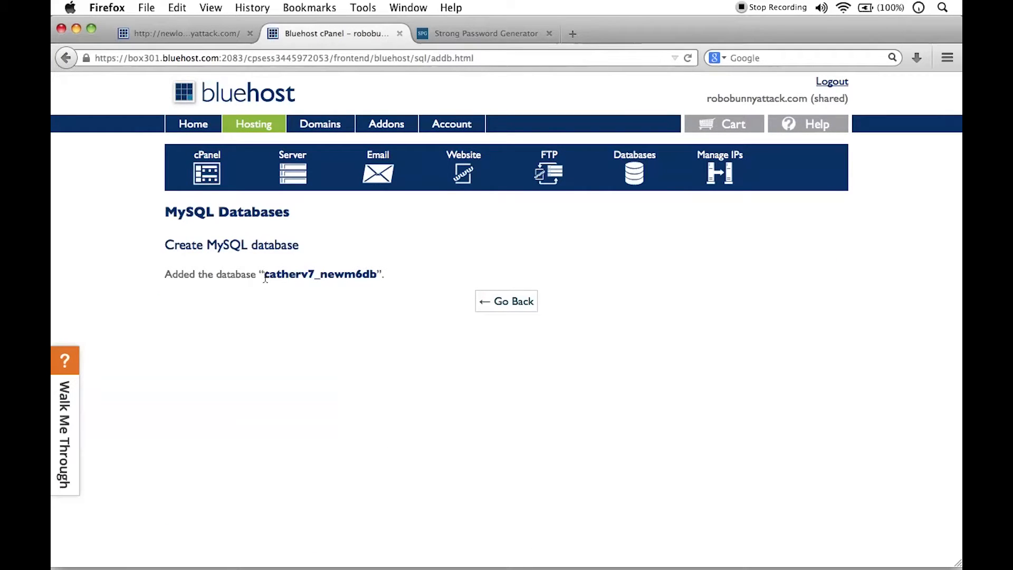
Step: Copy the full name of the new database into the TextEdit note's first line, labelled "new database name: "
{"action": "left_click_drag", "start_coordinate": [263, 275], "coordinate": [378, 277]}
{"action": "key", "text": "super+c"}
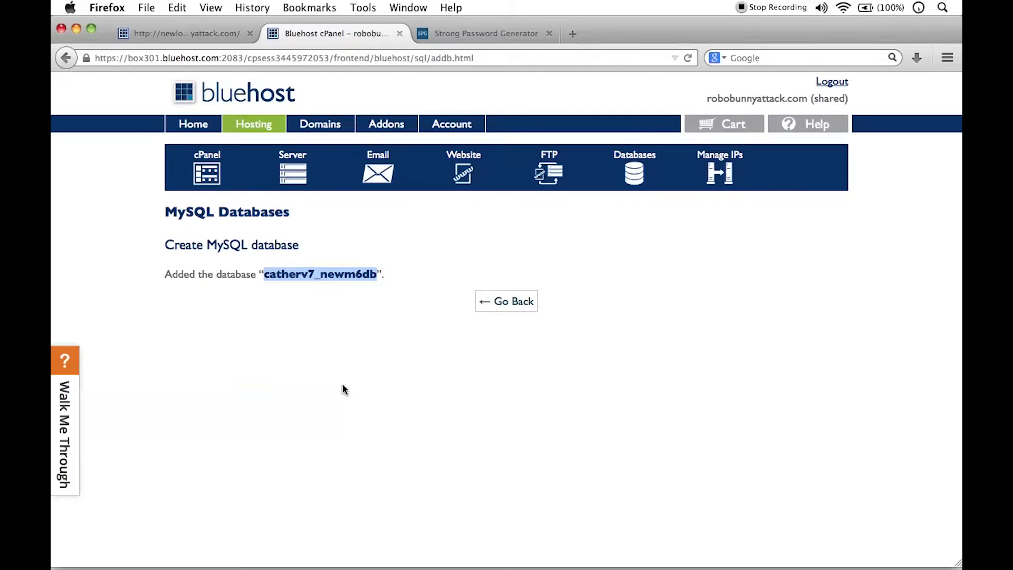
{"action": "key", "text": "super+Tab"}
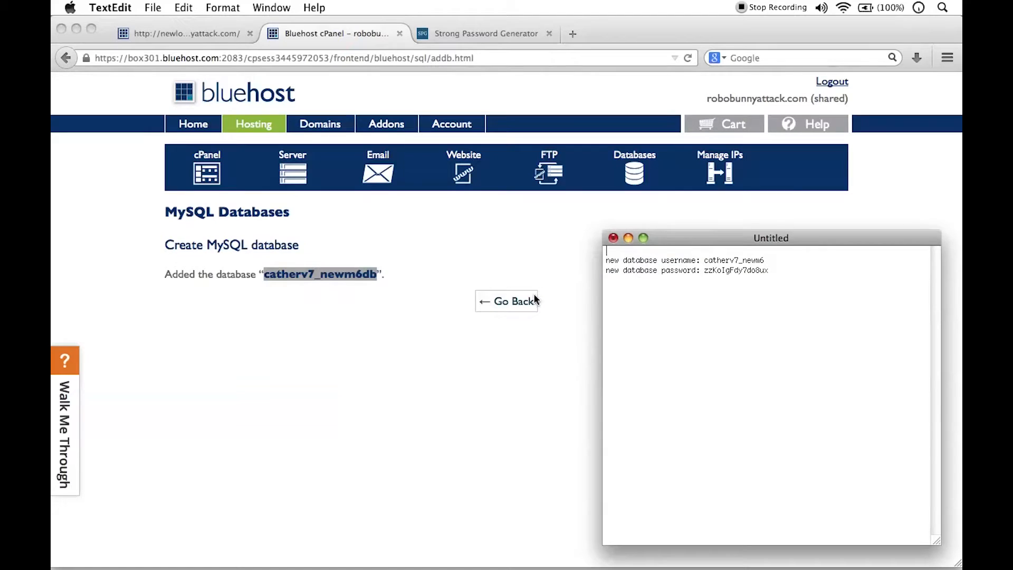
{"action": "type", "text": "new"}
{"action": "type", "text": "database"}
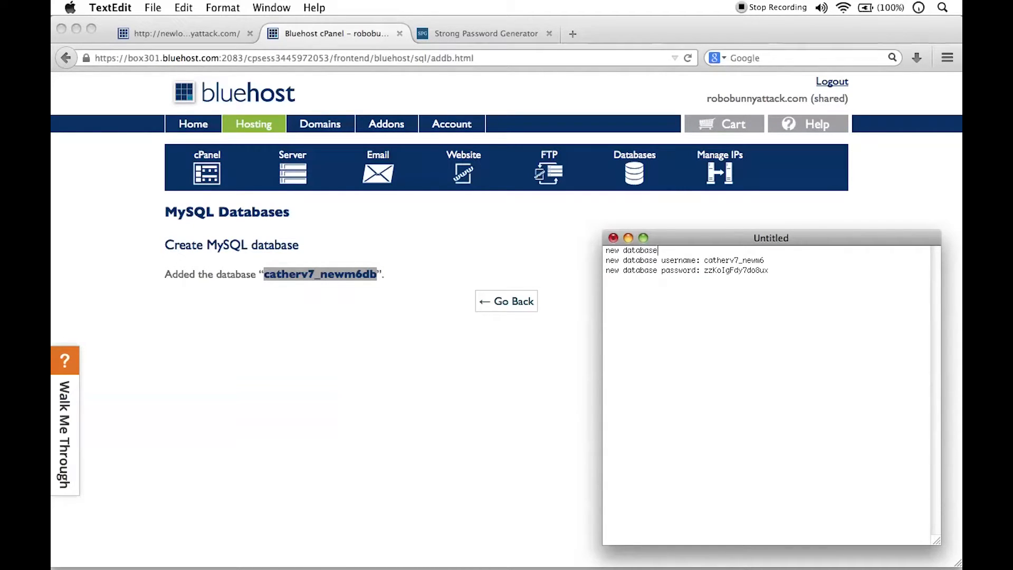
{"action": "type", "text": " name:"}
{"action": "key", "text": "super+v"}
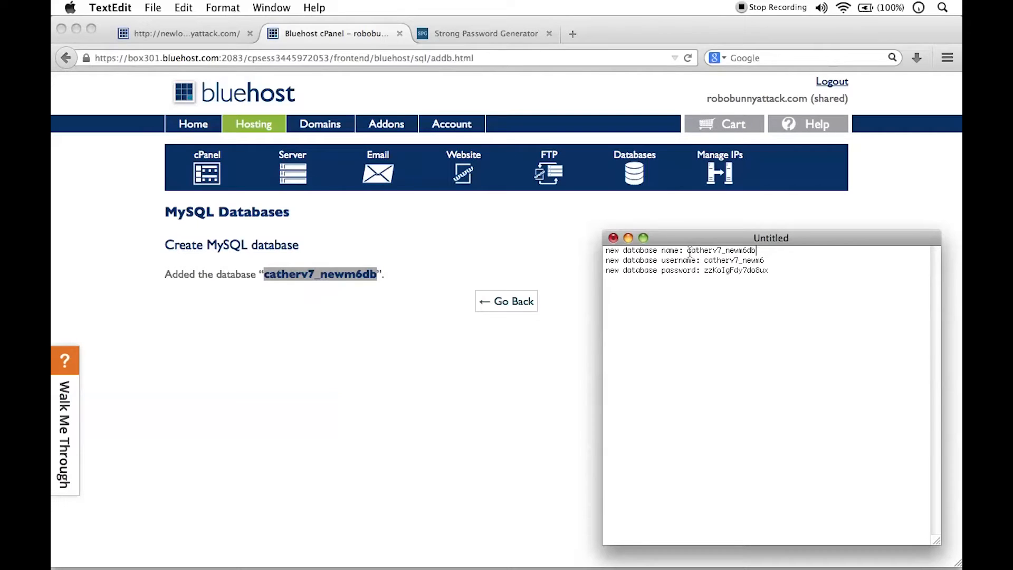
{"action": "left_click_drag", "start_coordinate": [688, 252], "coordinate": [775, 263]}
{"action": "left_click_drag", "start_coordinate": [705, 271], "coordinate": [780, 278]}
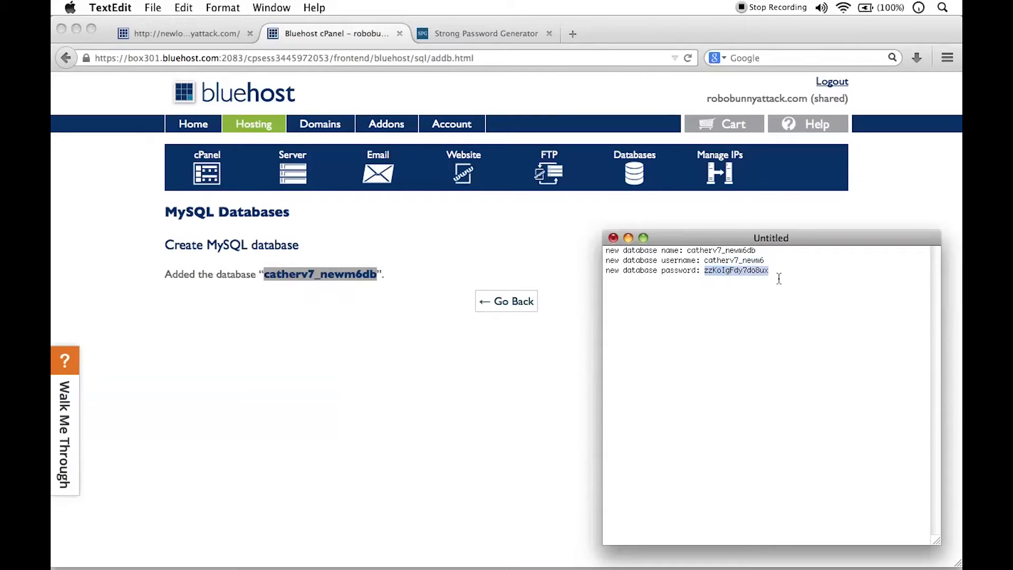
Step: Switch to Firefox, return to the MySQL databases page and choose the newm6 user under Add User To Database
{"action": "left_click", "coordinate": [516, 342]}
{"action": "left_click", "coordinate": [517, 302]}
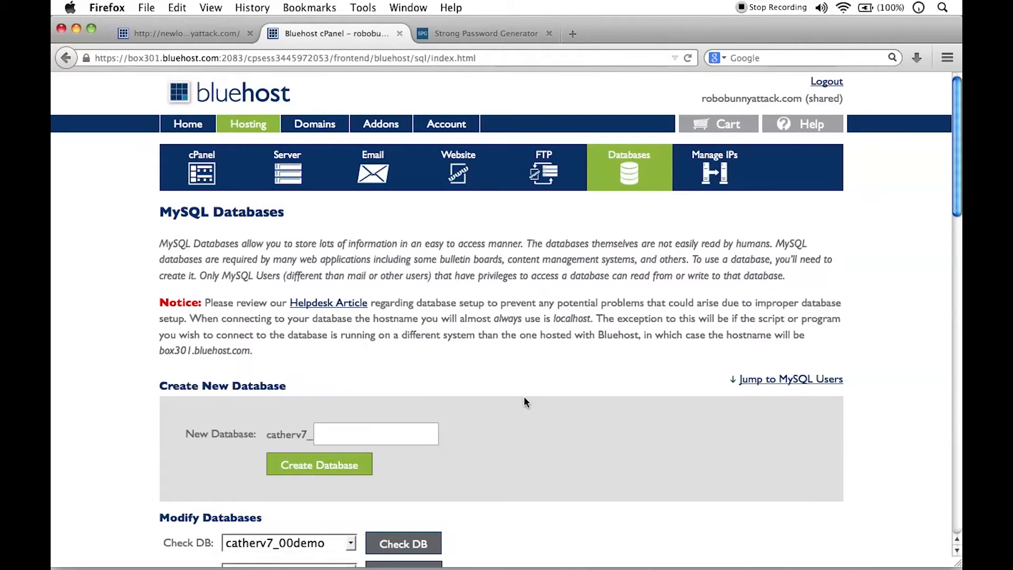
{"action": "scroll", "coordinate": [524, 394], "scroll_direction": "down", "scroll_amount": 7}
{"action": "scroll", "coordinate": [525, 394], "scroll_direction": "down", "scroll_amount": 6}
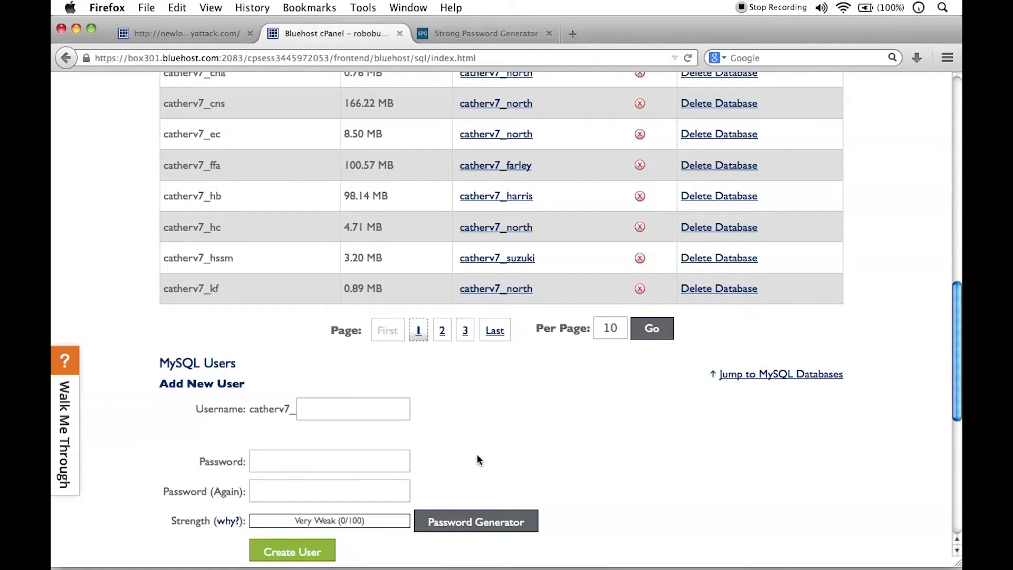
{"action": "scroll", "coordinate": [381, 429], "scroll_direction": "up", "scroll_amount": 10}
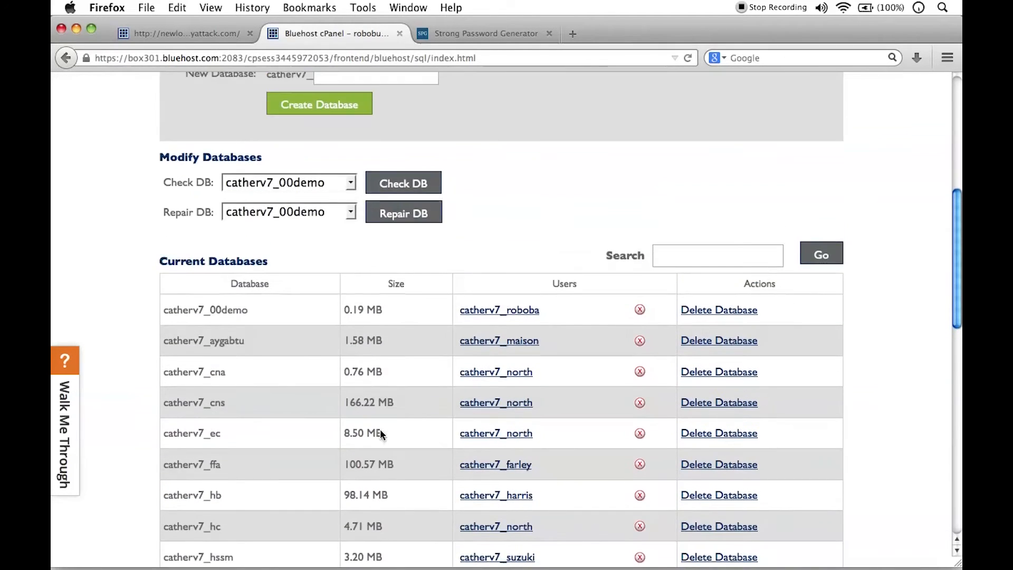
{"action": "scroll", "coordinate": [281, 378], "scroll_direction": "down", "scroll_amount": 10}
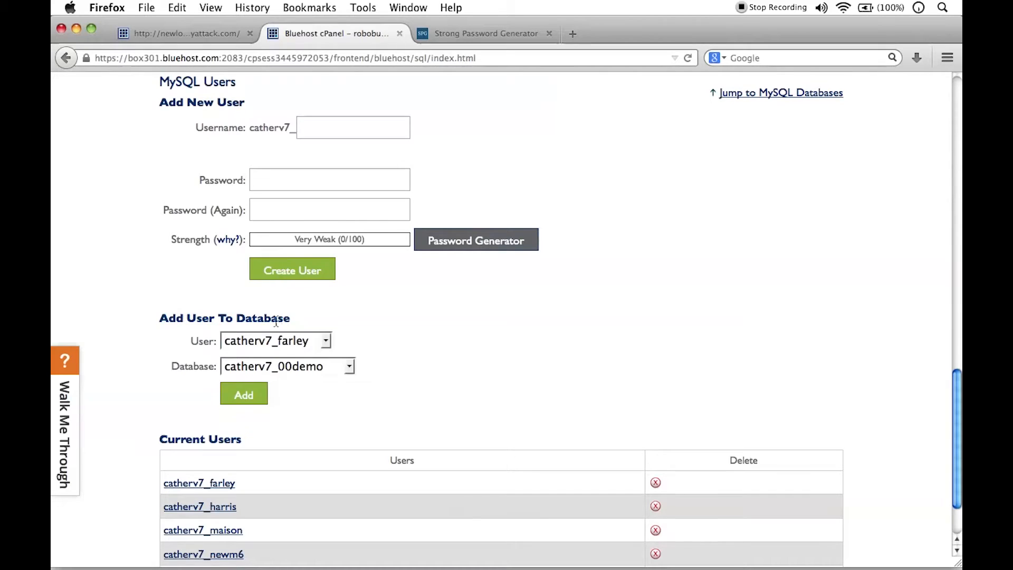
{"action": "scroll", "coordinate": [273, 319], "scroll_direction": "down", "scroll_amount": 3}
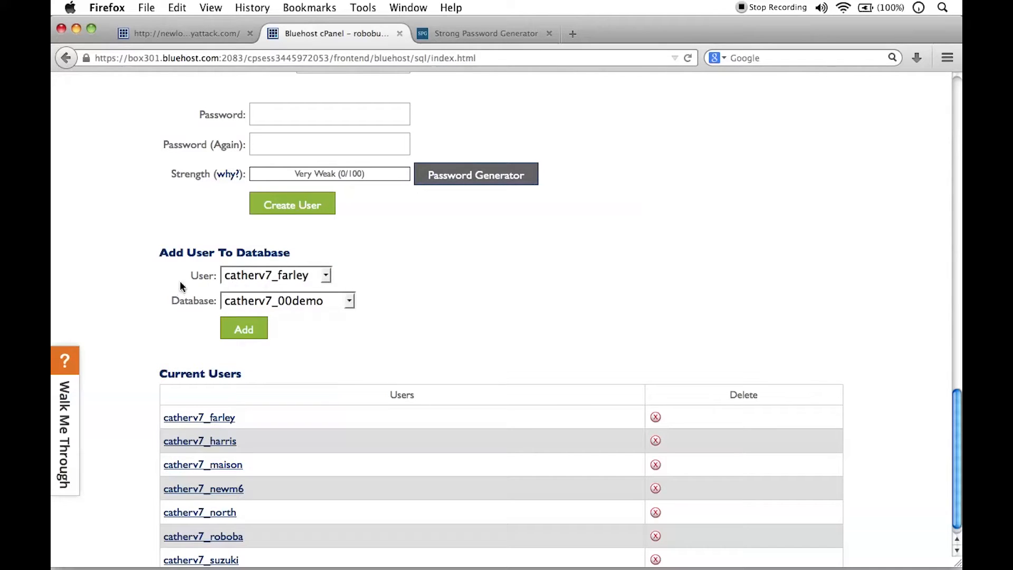
{"action": "left_click", "coordinate": [326, 275]}
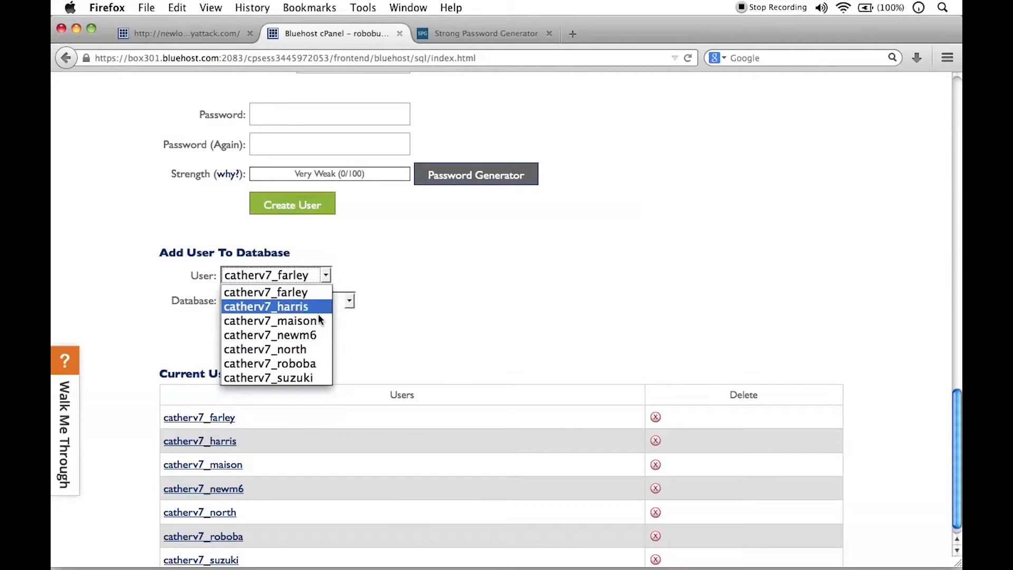
{"action": "left_click", "coordinate": [283, 338]}
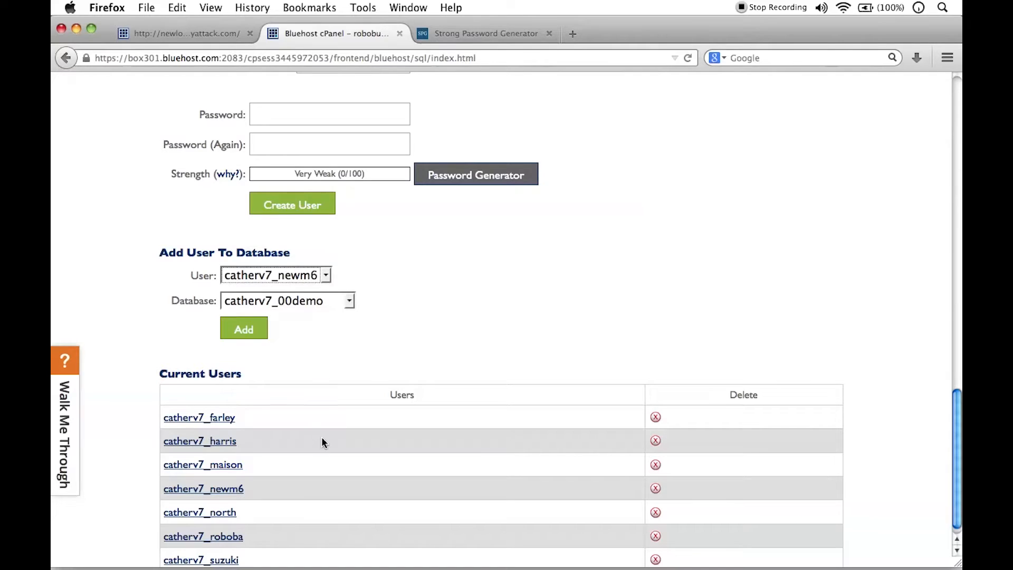
Step: Choose newm6db as the database and add the selected user to it
{"action": "left_click", "coordinate": [349, 301]}
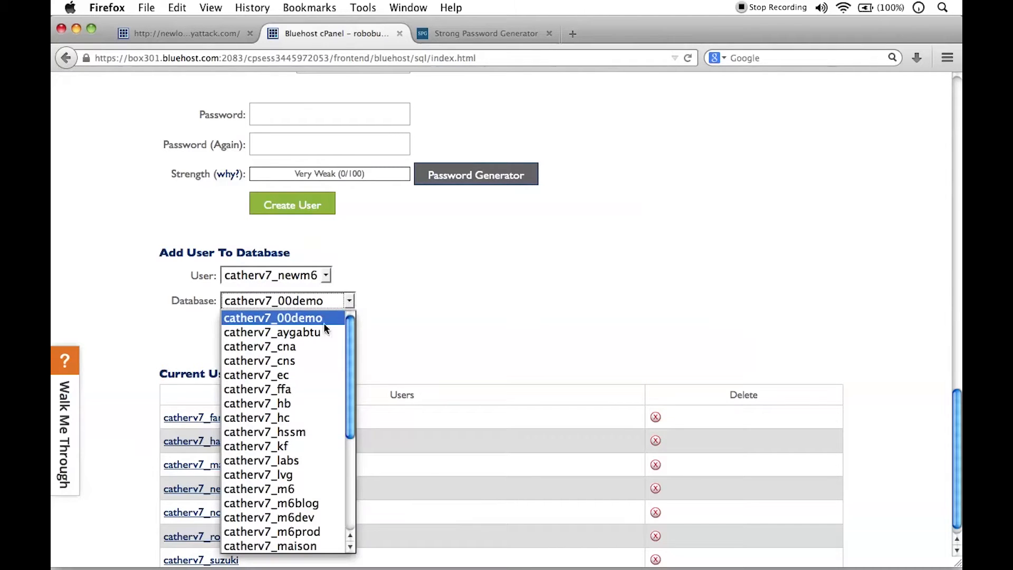
{"action": "scroll", "coordinate": [303, 361], "scroll_direction": "down", "scroll_amount": 5}
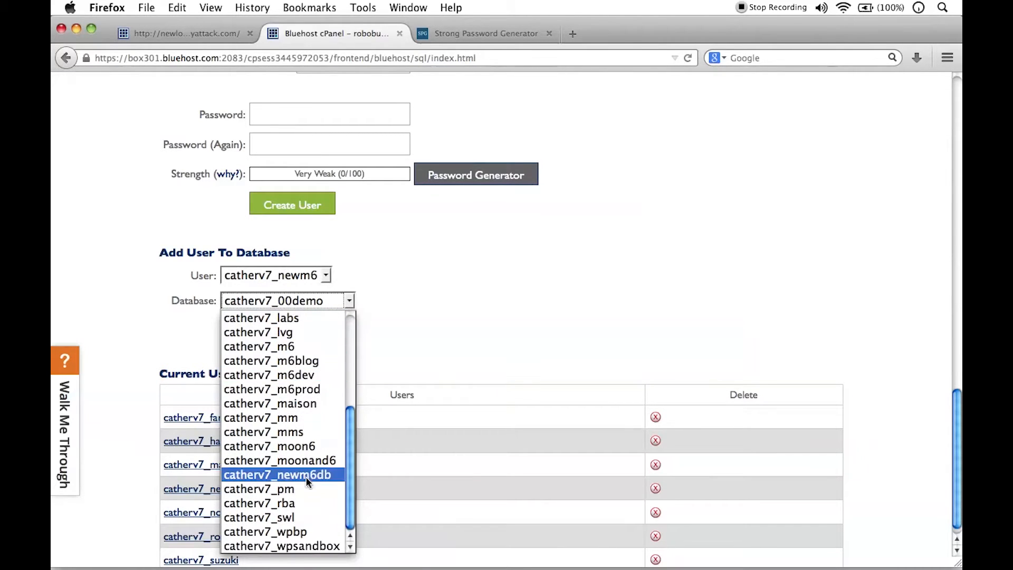
{"action": "left_click", "coordinate": [286, 475]}
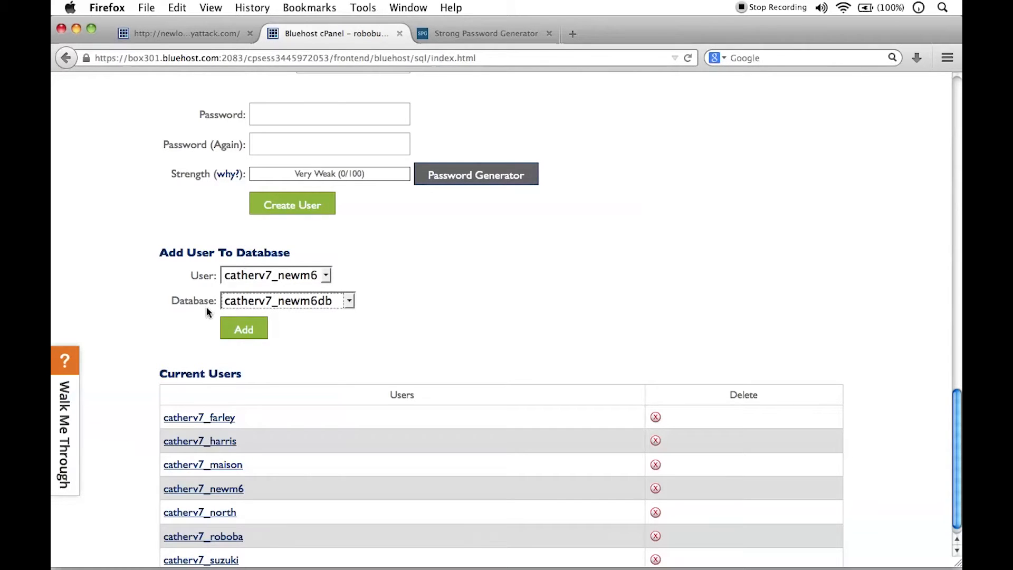
{"action": "left_click", "coordinate": [244, 329]}
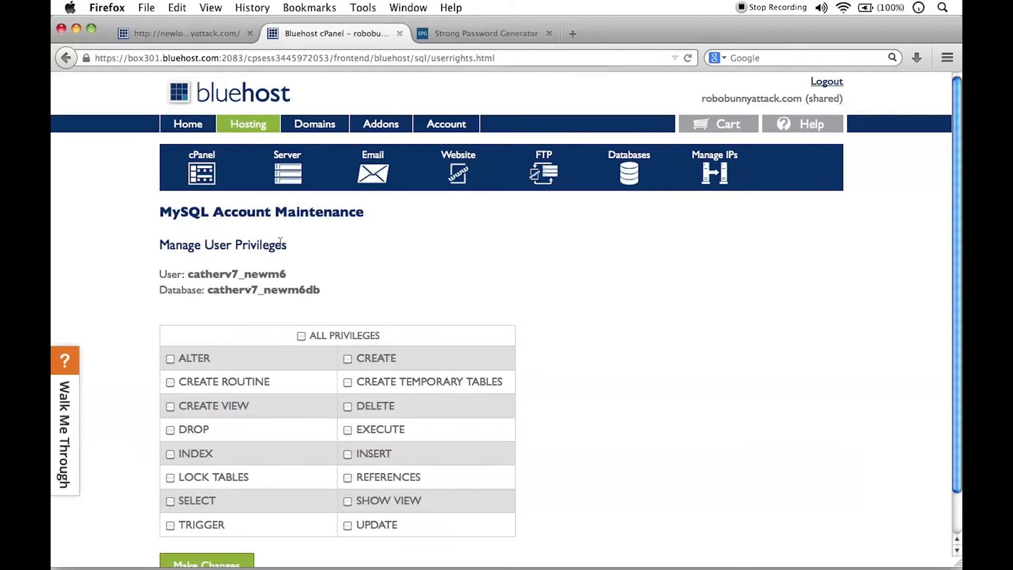
Step: Grant the newm6 user ALL PRIVILEGES on the newm6db database and apply the changes
{"action": "left_click", "coordinate": [301, 337]}
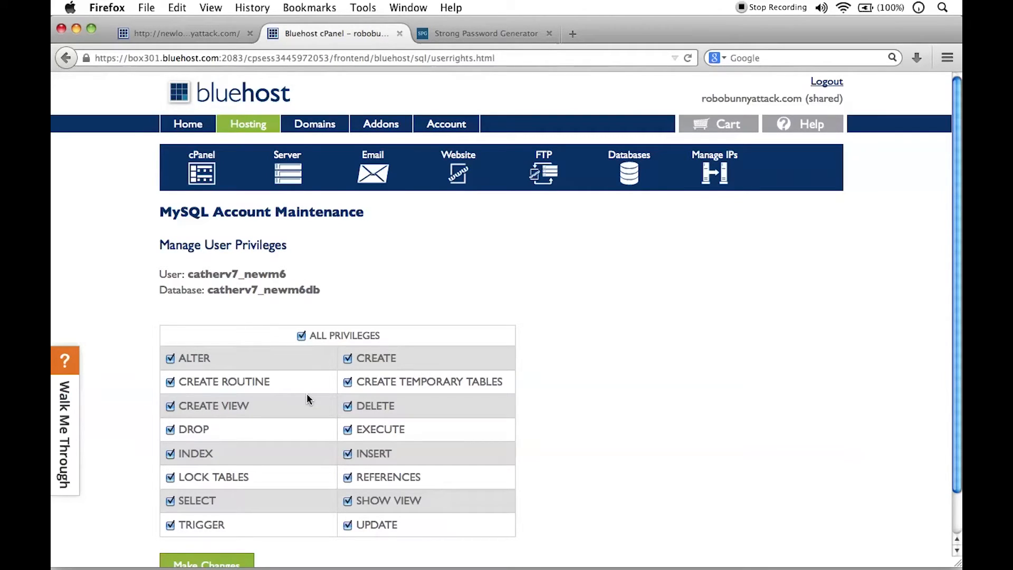
{"action": "scroll", "coordinate": [482, 315], "scroll_direction": "down", "scroll_amount": 2}
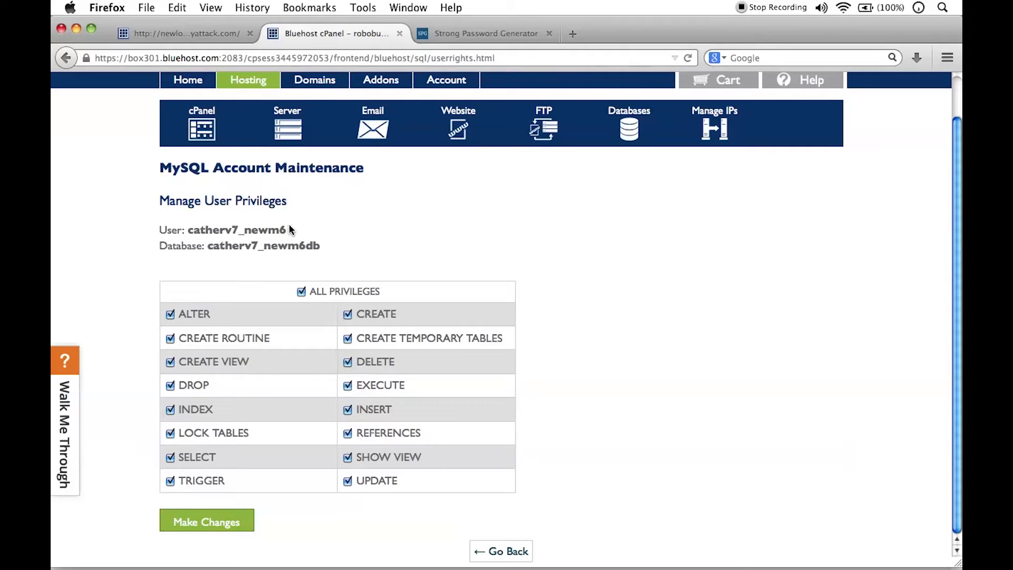
{"action": "left_click", "coordinate": [228, 522]}
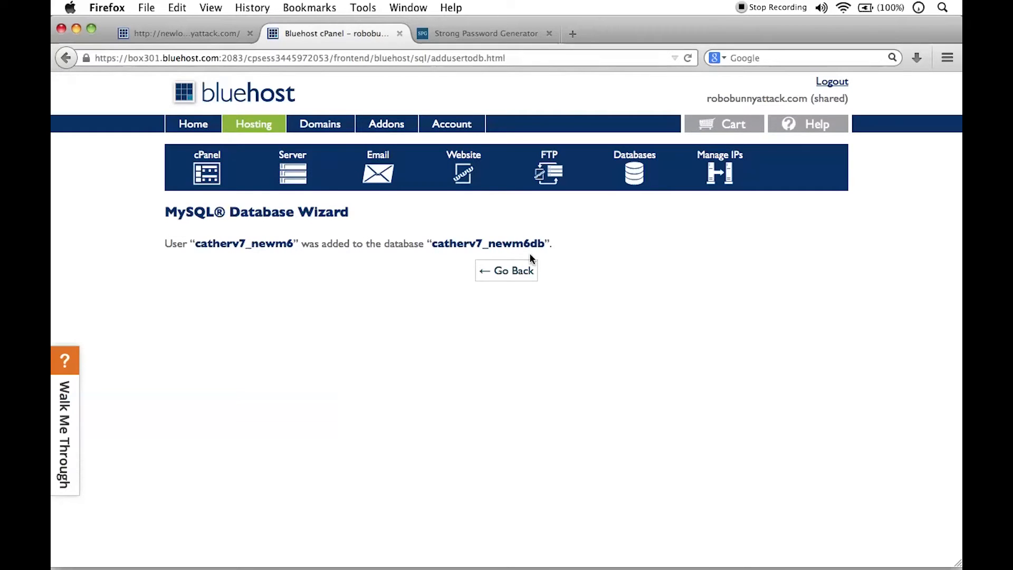
Step: Return to the MySQL databases page and look over the list of current databases
{"action": "left_click", "coordinate": [515, 272]}
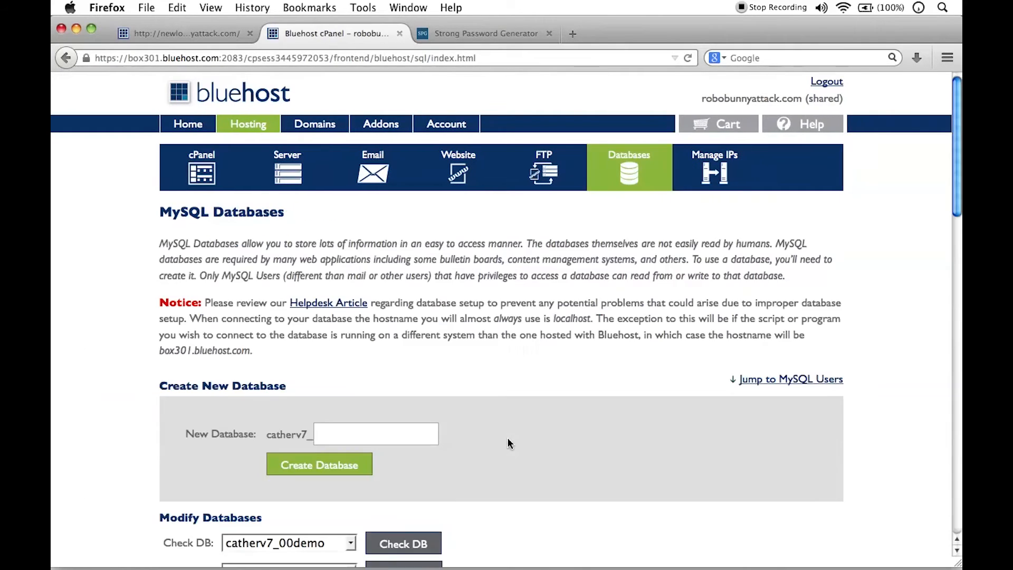
{"action": "scroll", "coordinate": [451, 418], "scroll_direction": "down", "scroll_amount": 2}
{"action": "scroll", "coordinate": [449, 413], "scroll_direction": "down", "scroll_amount": 10}
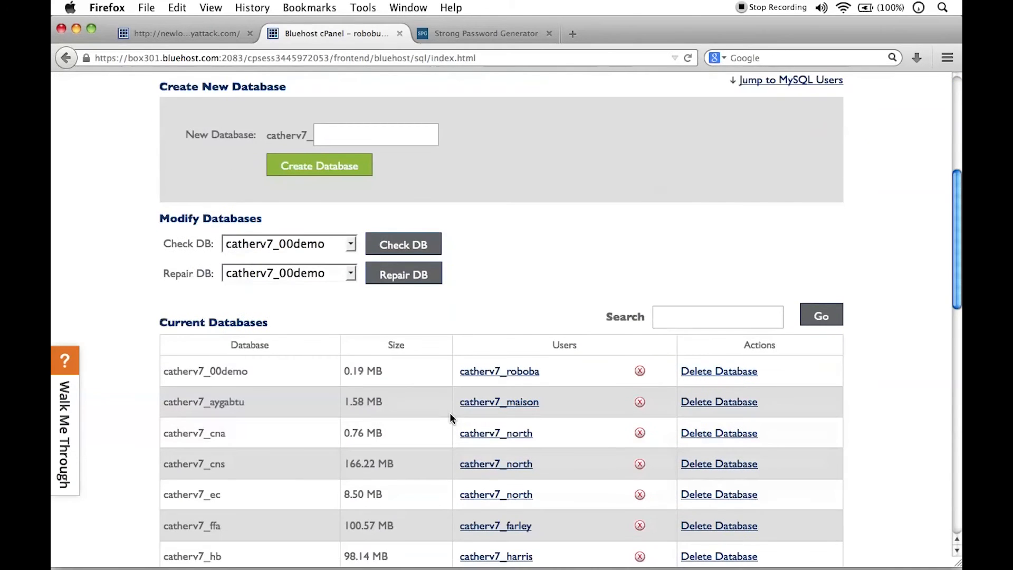
{"action": "scroll", "coordinate": [450, 413], "scroll_direction": "up", "scroll_amount": 10}
{"action": "scroll", "coordinate": [449, 413], "scroll_direction": "up", "scroll_amount": 1}
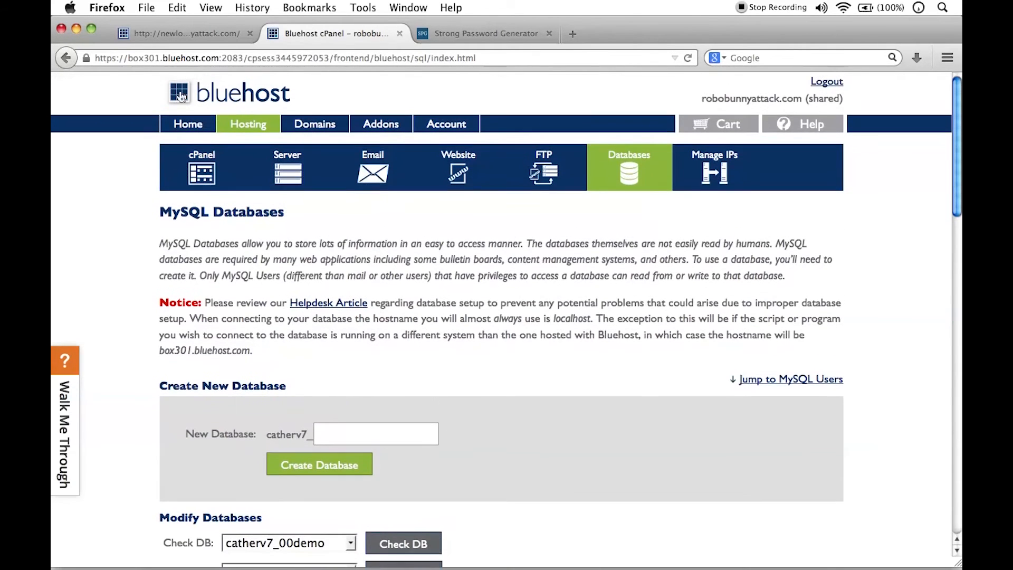
Step: Minimize the Firefox window, move the TextEdit note nearer the middle of the desktop and place the cursor at the end of its text
{"action": "left_click", "coordinate": [78, 27]}
{"action": "left_click_drag", "start_coordinate": [764, 229], "coordinate": [591, 227]}
{"action": "left_click", "coordinate": [620, 312]}
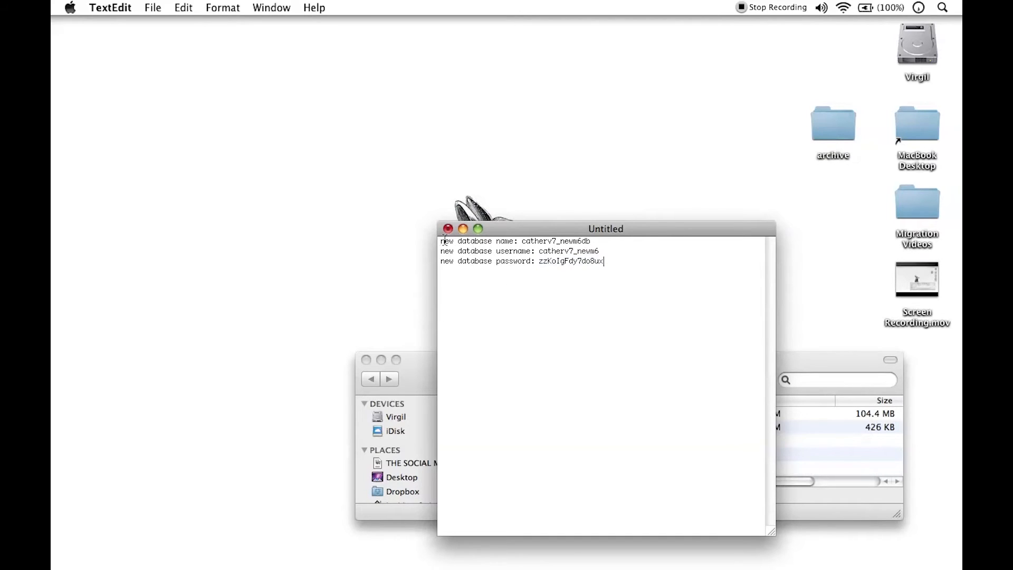
Step: Move the TextEdit note off the desktop illustration and check the recorded database username and password
{"action": "left_click_drag", "start_coordinate": [563, 228], "coordinate": [628, 257]}
{"action": "double_click", "coordinate": [670, 267]}
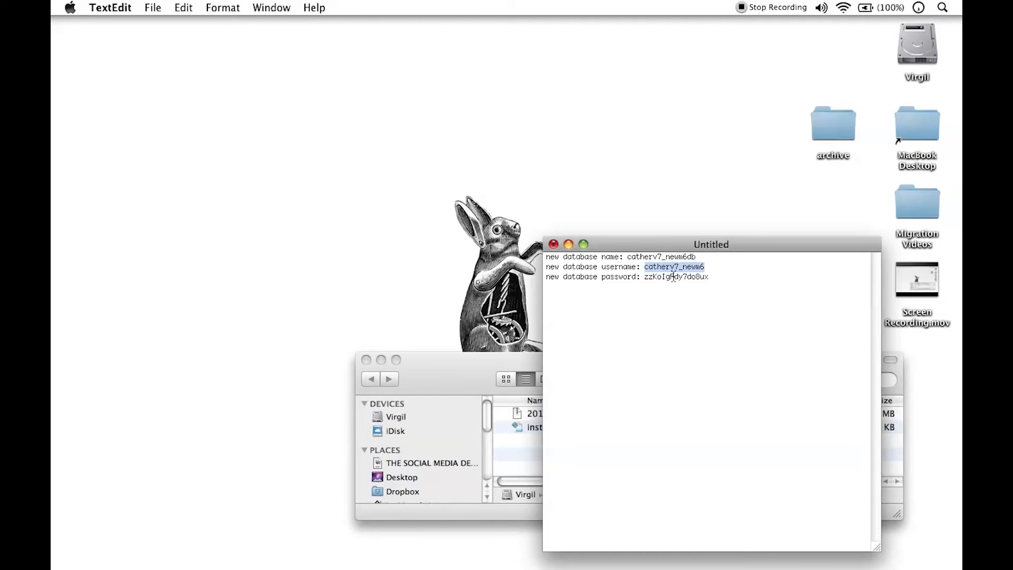
{"action": "double_click", "coordinate": [674, 277]}
{"action": "left_click_drag", "start_coordinate": [759, 244], "coordinate": [763, 247]}
{"action": "left_click", "coordinate": [743, 320]}
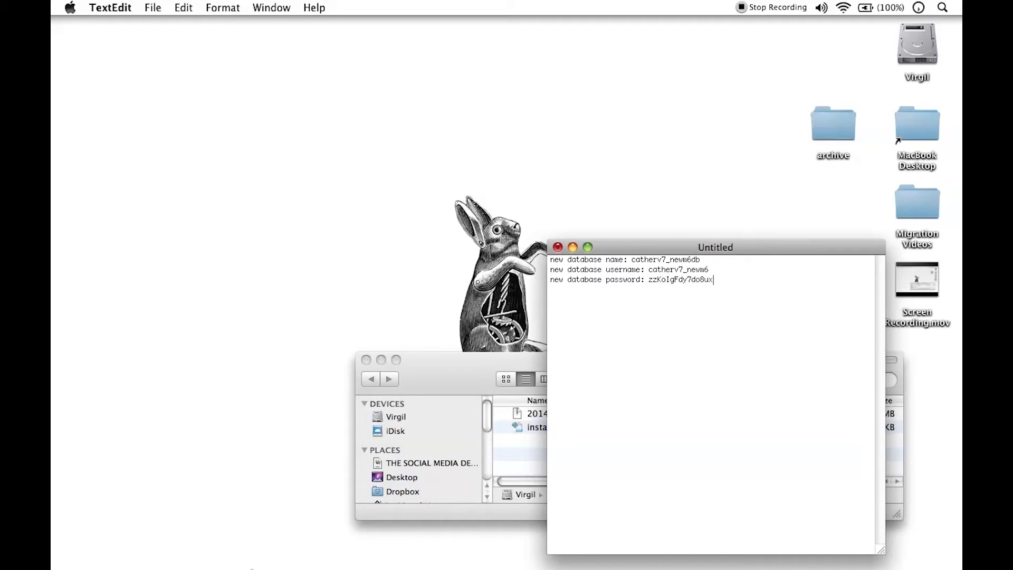
Step: Switch to Firefox and look over the MySQL Databases page down to the Add User To Database section
{"action": "left_click", "coordinate": [167, 563]}
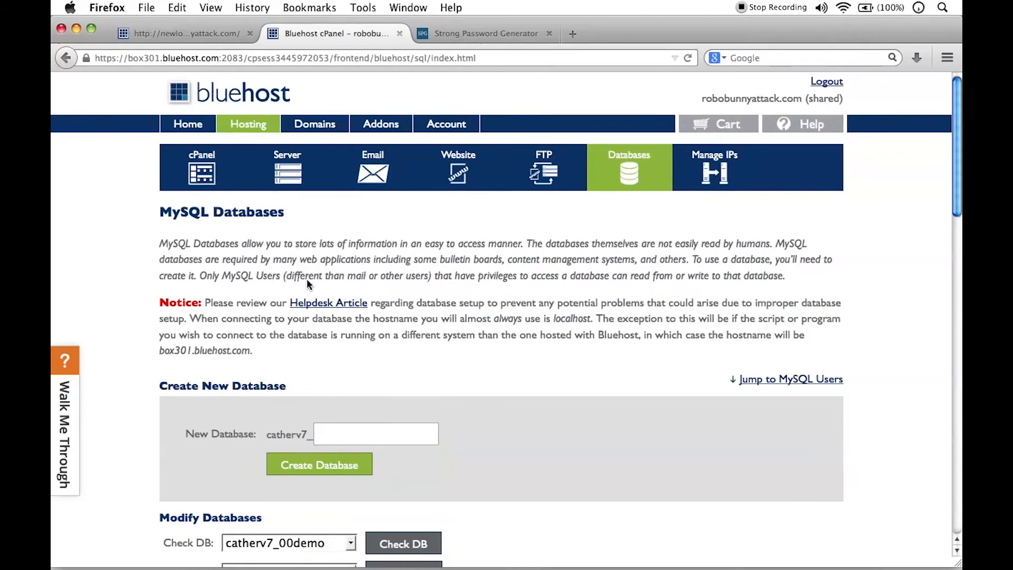
{"action": "scroll", "coordinate": [369, 243], "scroll_direction": "down", "scroll_amount": 5}
{"action": "scroll", "coordinate": [429, 343], "scroll_direction": "down", "scroll_amount": 15}
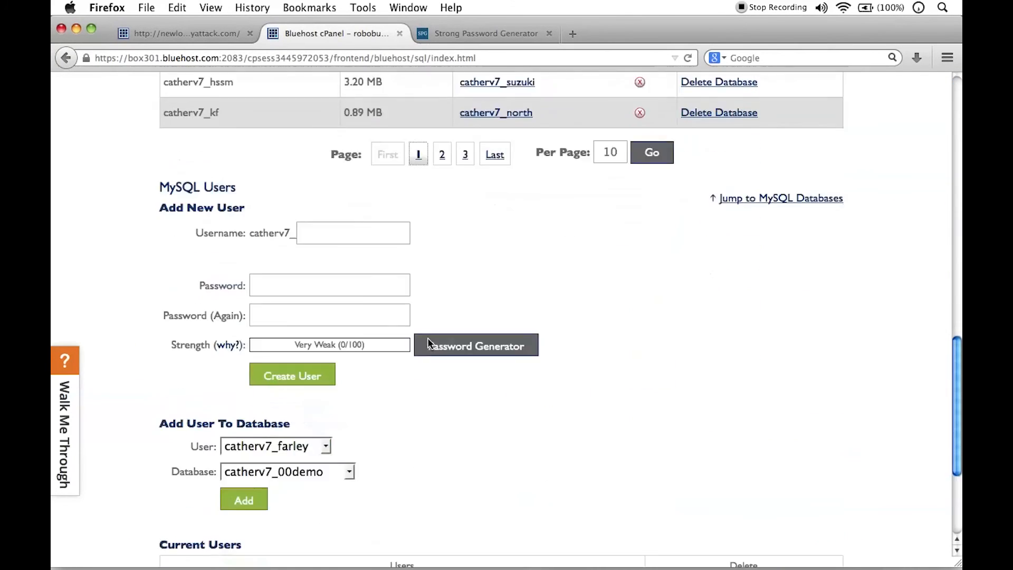
{"action": "scroll", "coordinate": [489, 436], "scroll_direction": "up", "scroll_amount": 20}
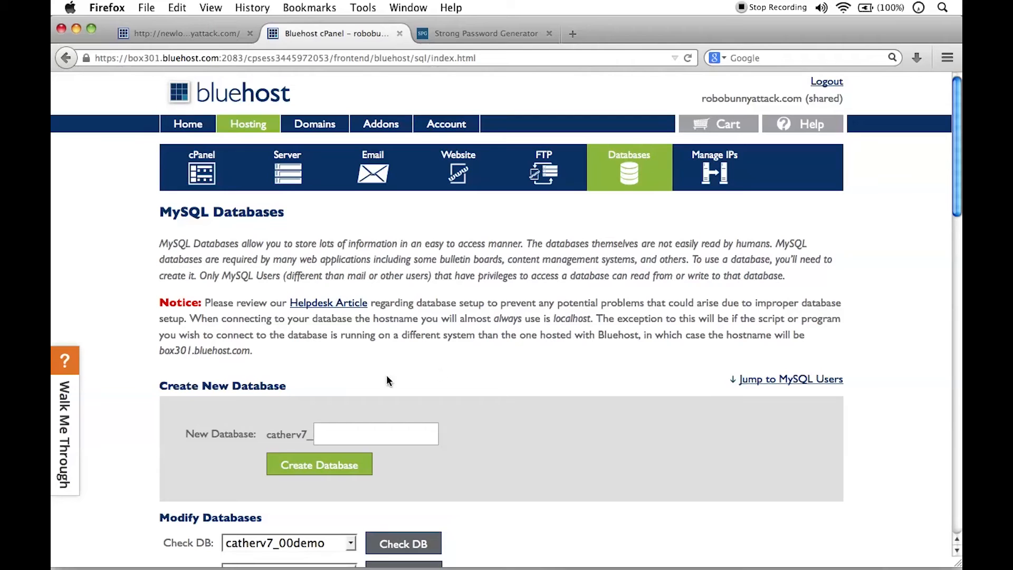
Step: Switch to the TextEdit note, shrink its window to a compact size beside the Create New Database form and review the three credential lines
{"action": "mouse_move", "coordinate": [441, 567]}
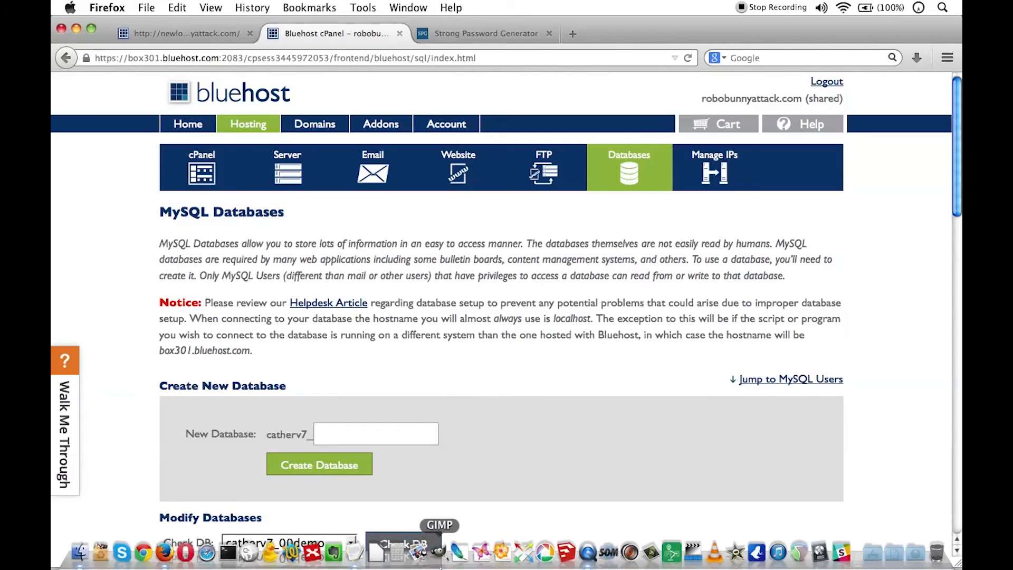
{"action": "left_click", "coordinate": [353, 567]}
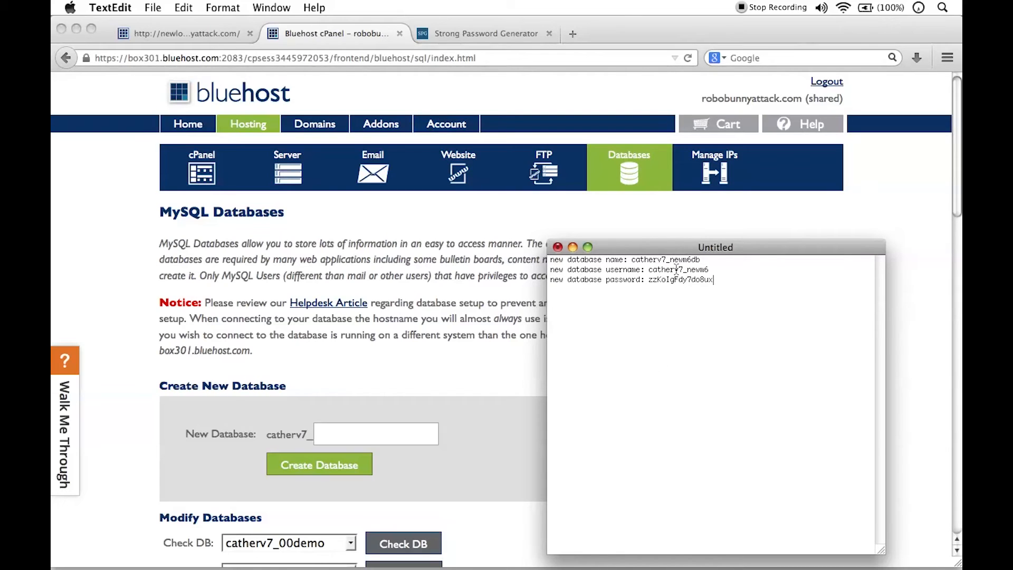
{"action": "left_click_drag", "start_coordinate": [665, 249], "coordinate": [708, 245]}
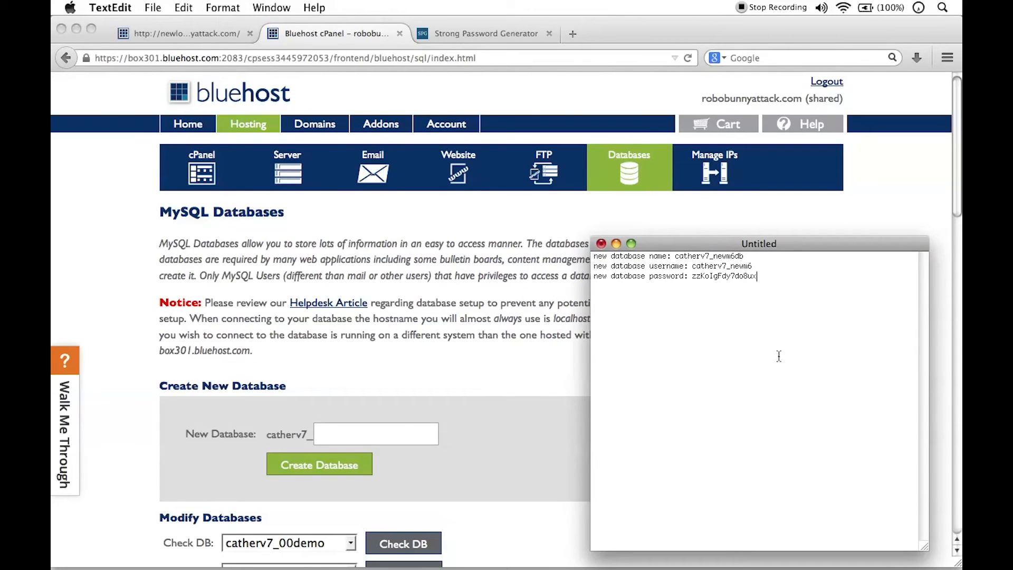
{"action": "left_click_drag", "start_coordinate": [924, 548], "coordinate": [897, 354]}
{"action": "left_click_drag", "start_coordinate": [803, 243], "coordinate": [844, 433]}
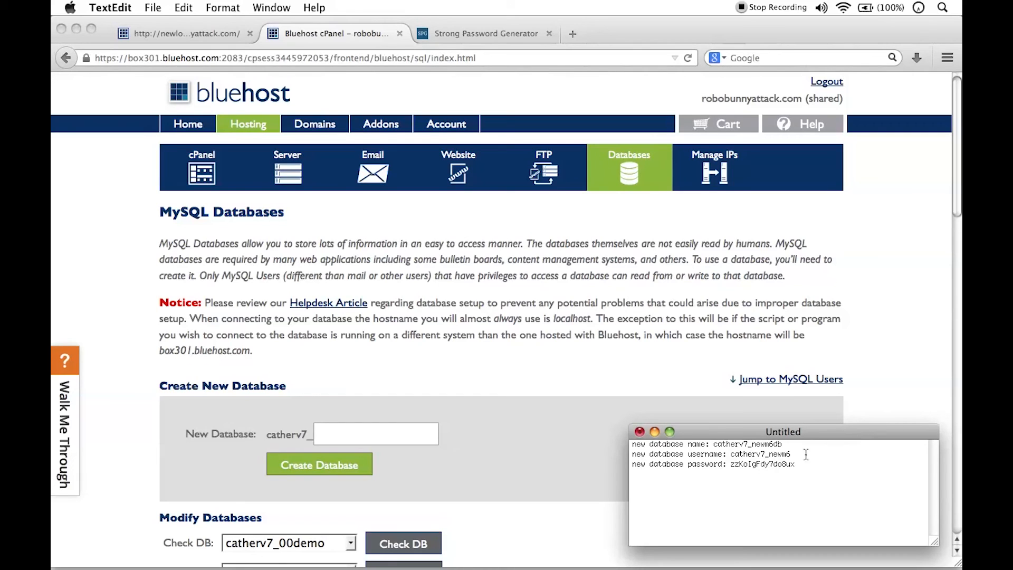
{"action": "left_click_drag", "start_coordinate": [812, 463], "coordinate": [619, 437]}
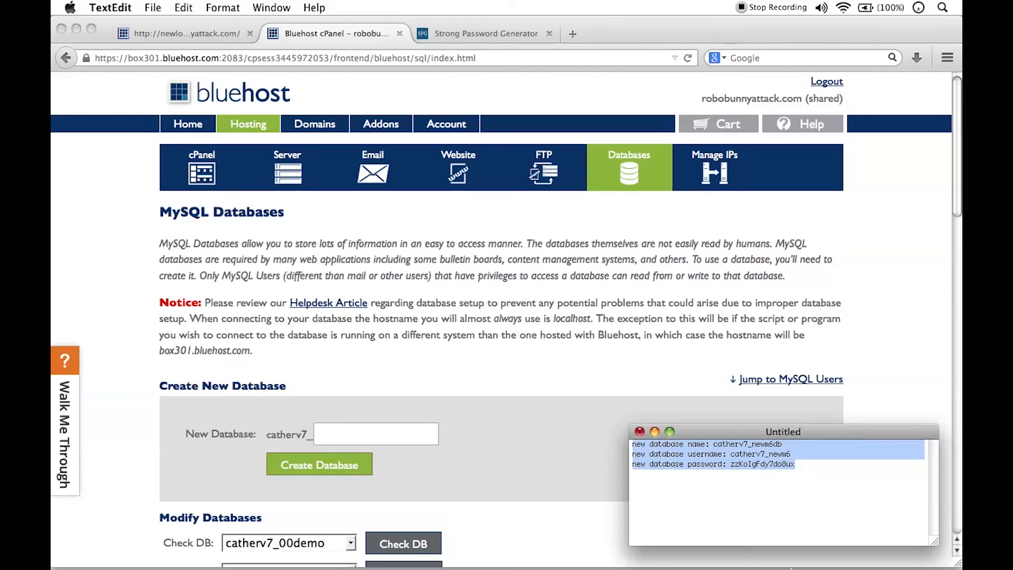
{"action": "left_click", "coordinate": [830, 508]}
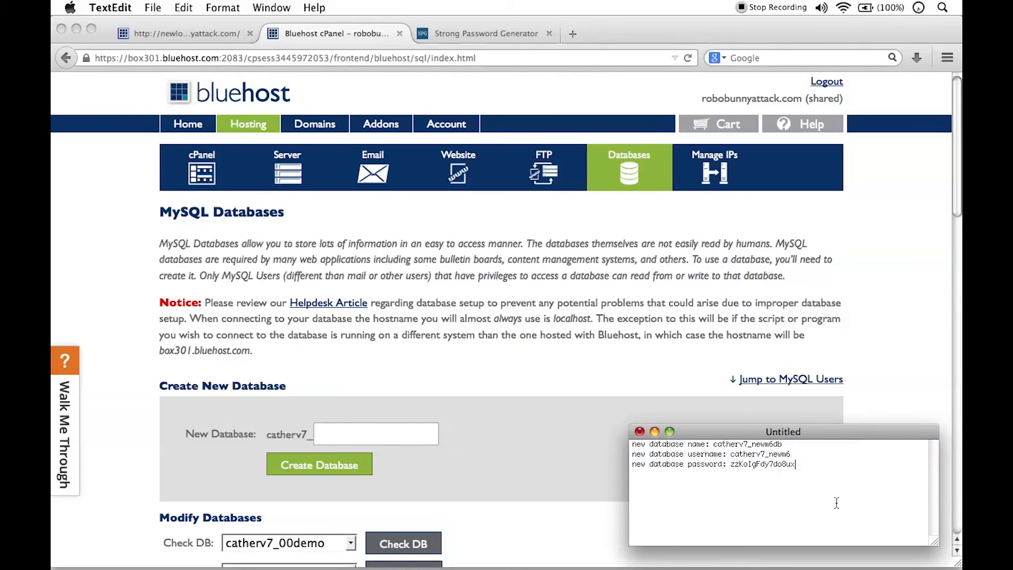